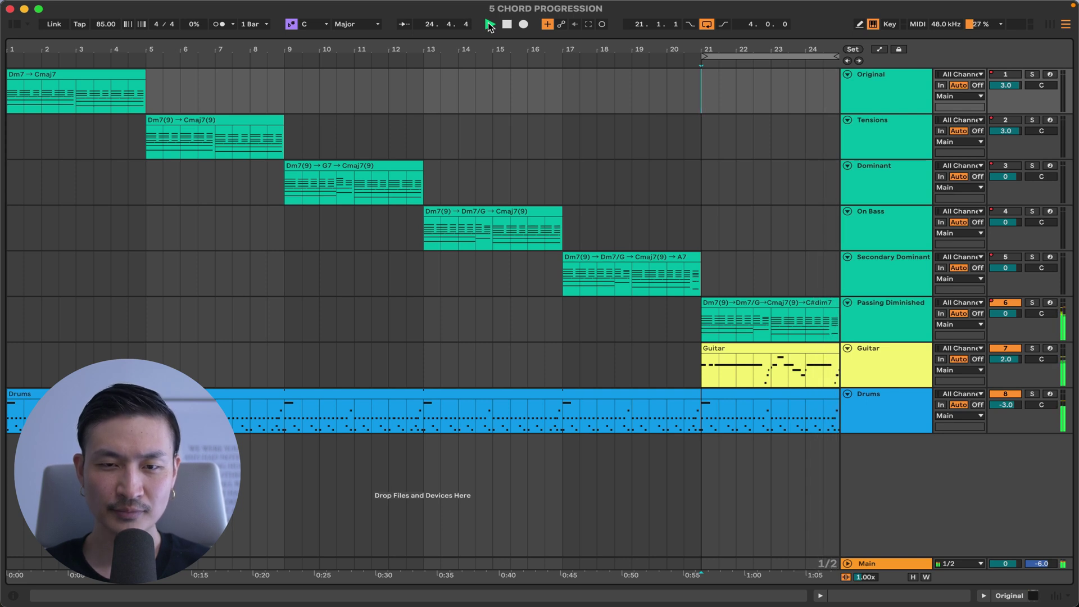
# Stop playback and loop the Dm7 → Cmaj7 clip on the Original track over bars 1 to 5
pyautogui.click(506, 25)
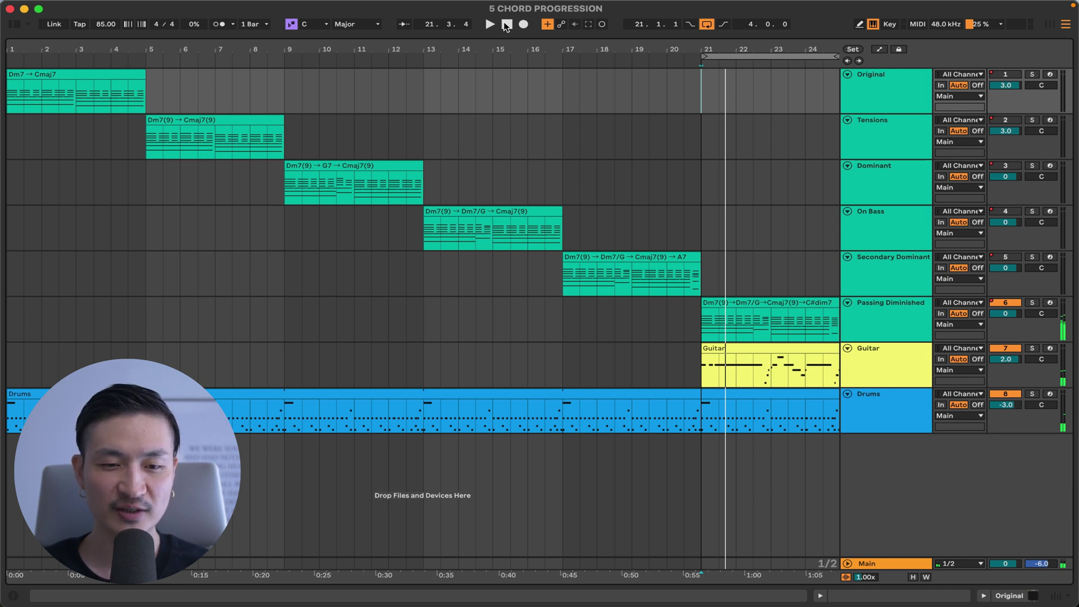
pyautogui.press('Up')
pyautogui.press('Up')
pyautogui.press('Up')
pyautogui.press('Up')
pyautogui.press('Up')
pyautogui.press('Left')
pyautogui.press('super+l')
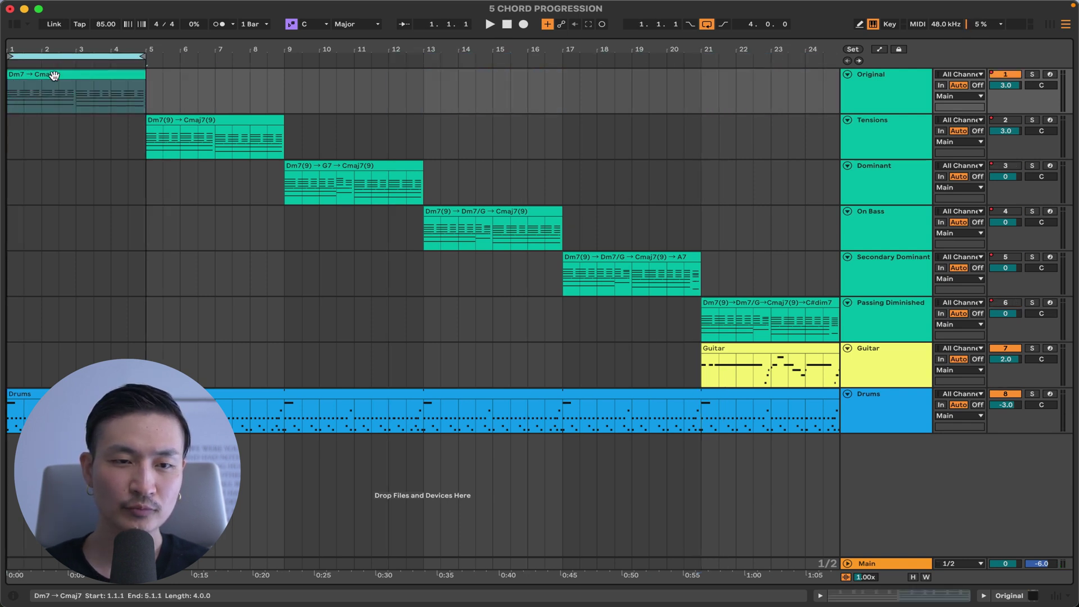
# Open the notes of the Dm7 → Cmaj7 clip, play the clip and stop playback
pyautogui.press('super+alt+e')
pyautogui.click(490, 25)
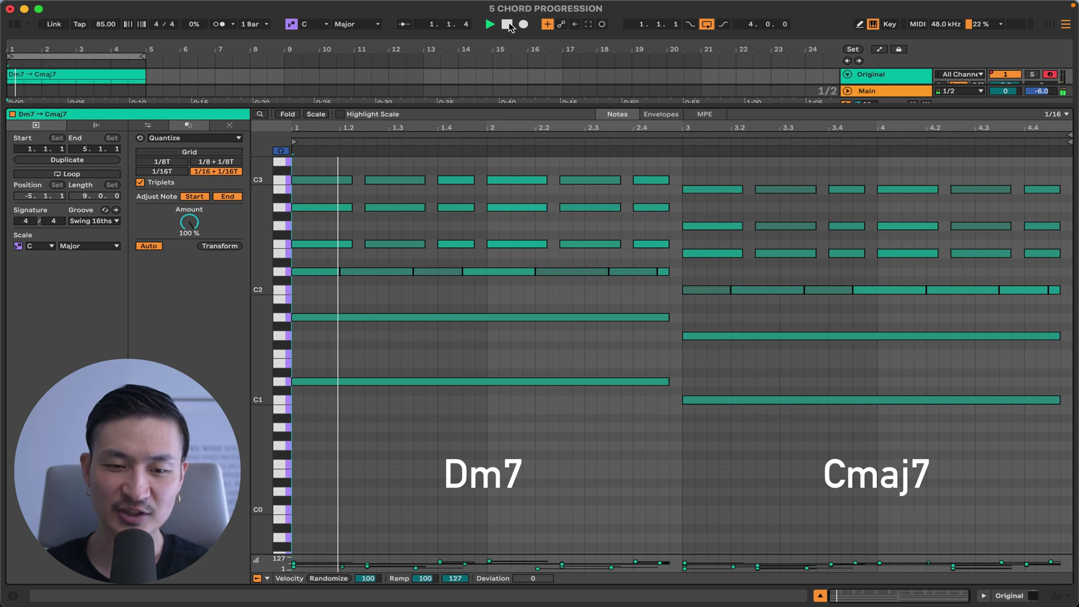
pyautogui.click(508, 24)
# Audition the opening Dm7 notes one by one from D1 up to C3, and select them together as a chord
pyautogui.click(311, 380)
pyautogui.click(310, 319)
pyautogui.click(311, 272)
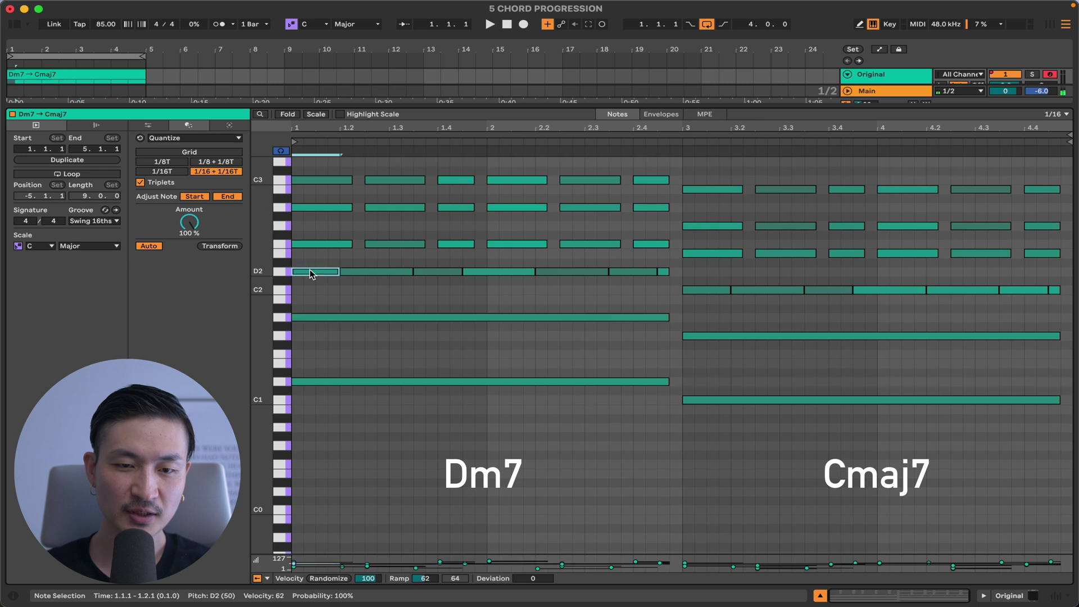
pyautogui.click(318, 244)
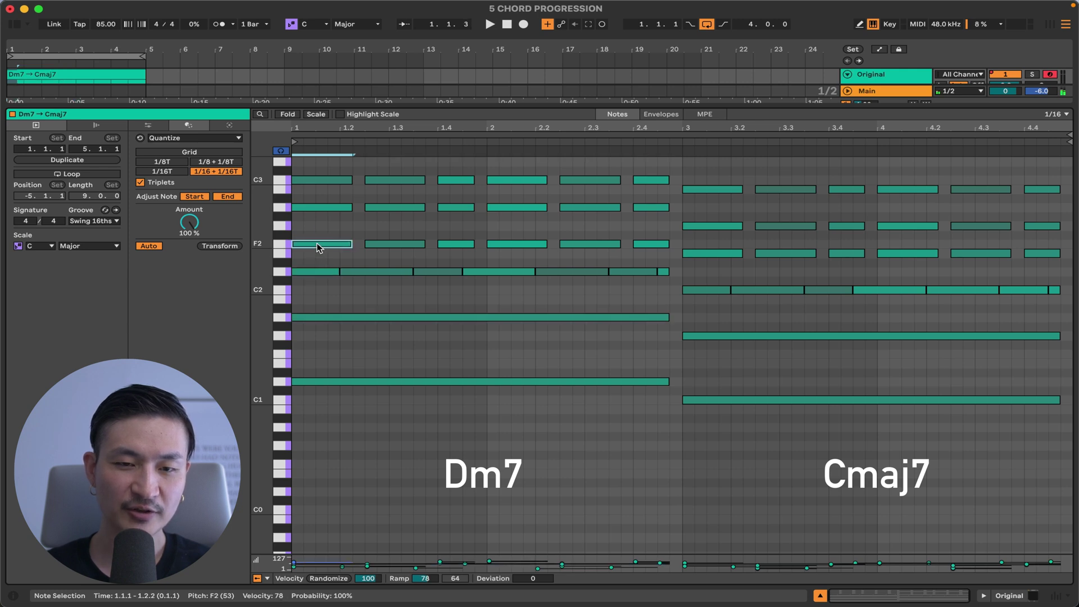
pyautogui.click(318, 208)
pyautogui.click(317, 180)
pyautogui.moveTo(321, 406); pyautogui.dragTo(293, 163)
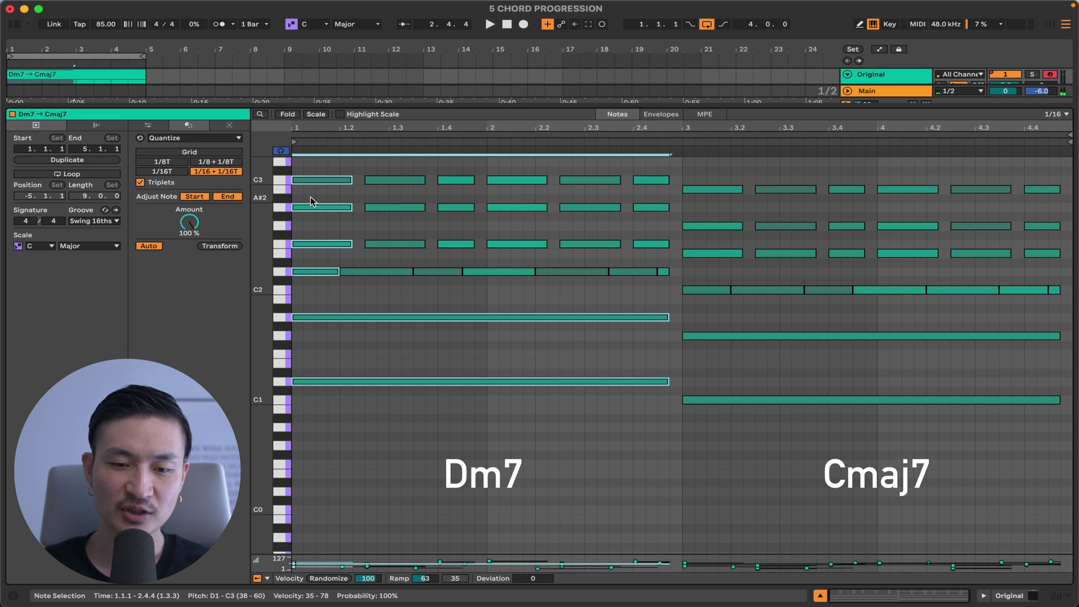
# Audition the Cmaj7 notes at bar 3 from C1 up to B2, singly and as a chord, and play the clip
pyautogui.click(703, 400)
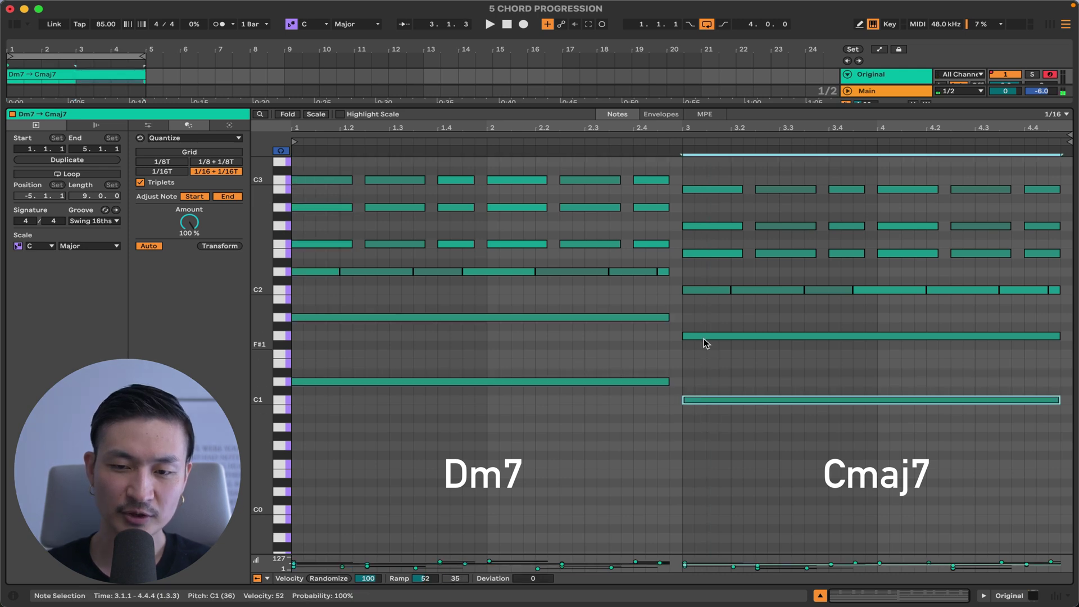
pyautogui.click(704, 336)
pyautogui.click(700, 289)
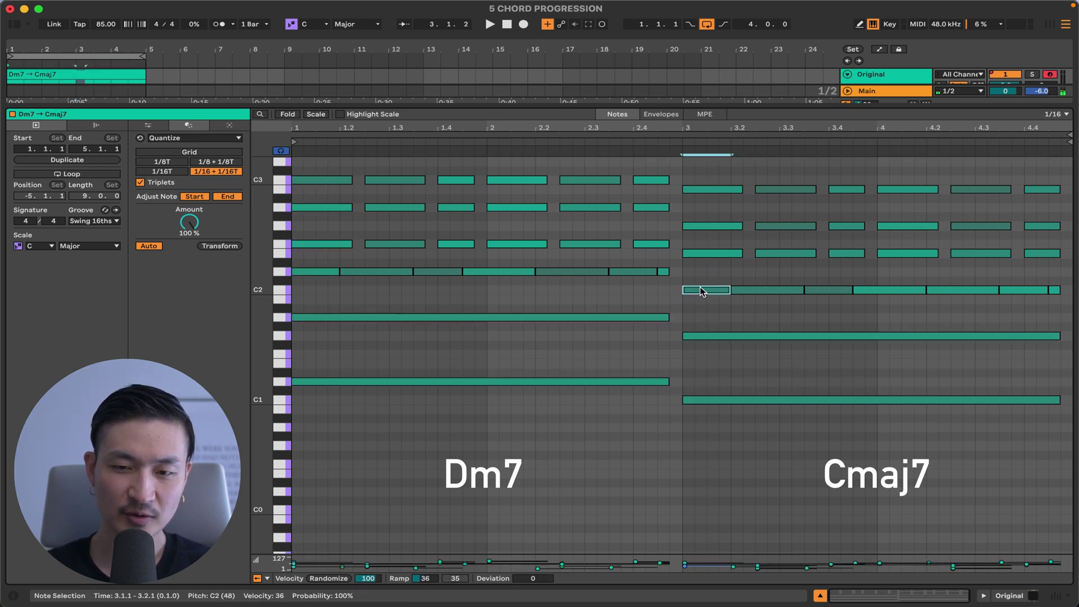
pyautogui.click(702, 254)
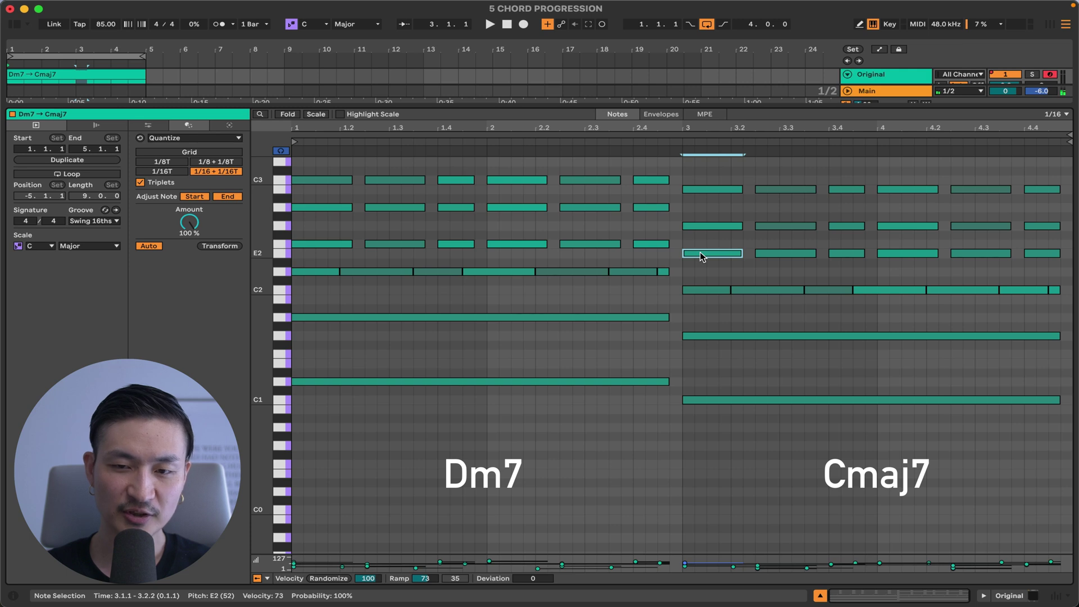
pyautogui.click(701, 227)
pyautogui.click(699, 189)
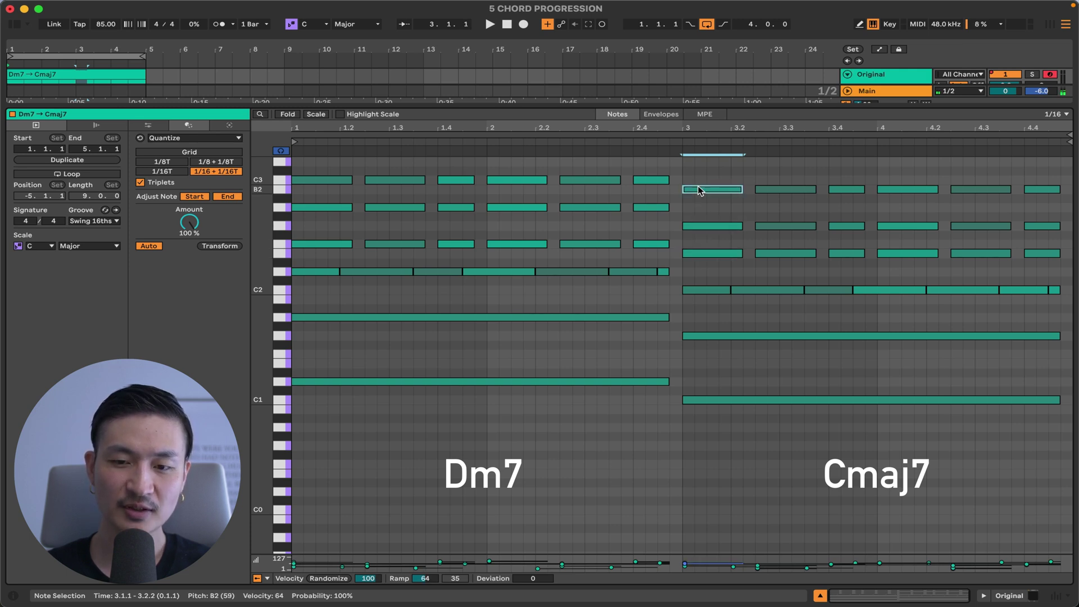
pyautogui.moveTo(699, 433); pyautogui.dragTo(695, 188)
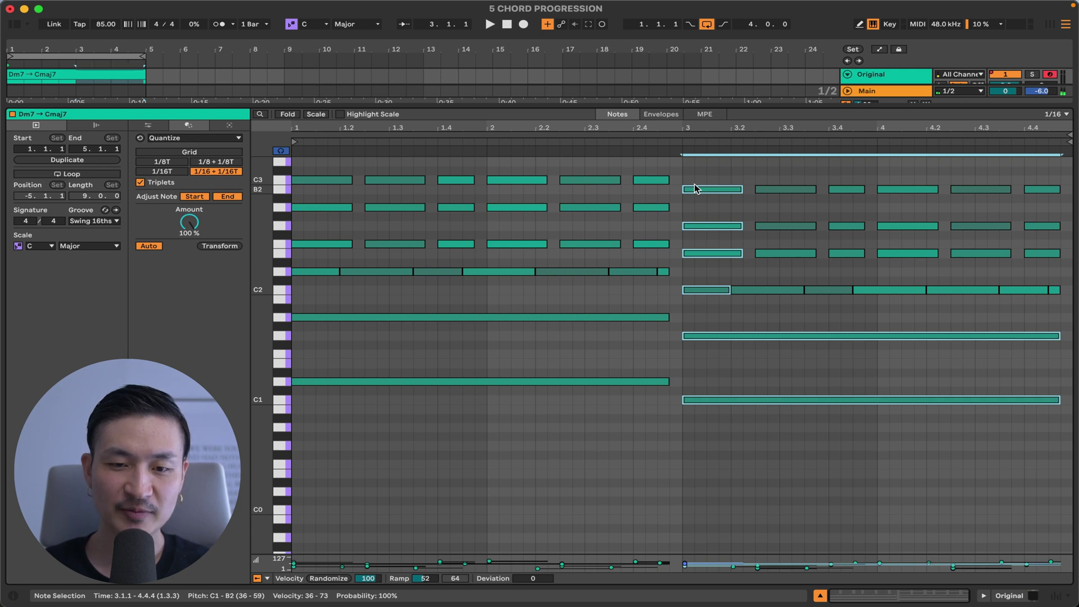
pyautogui.click(490, 24)
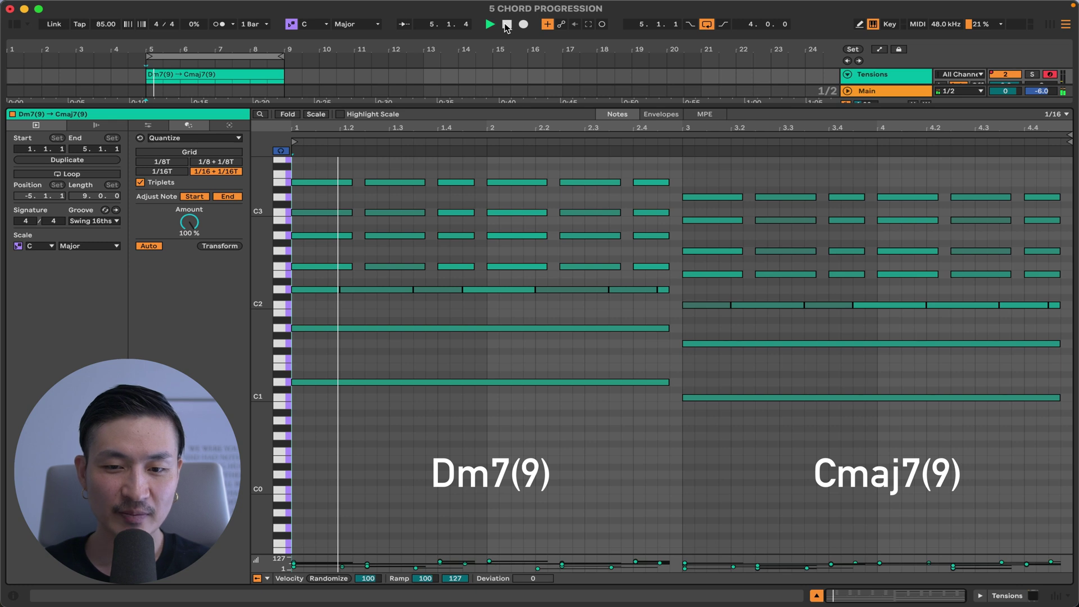
# In the Tensions clip, audition the top note and full chord of Dm7(9) and of Cmaj7(9), and play the clip
pyautogui.click(507, 24)
pyautogui.click(320, 182)
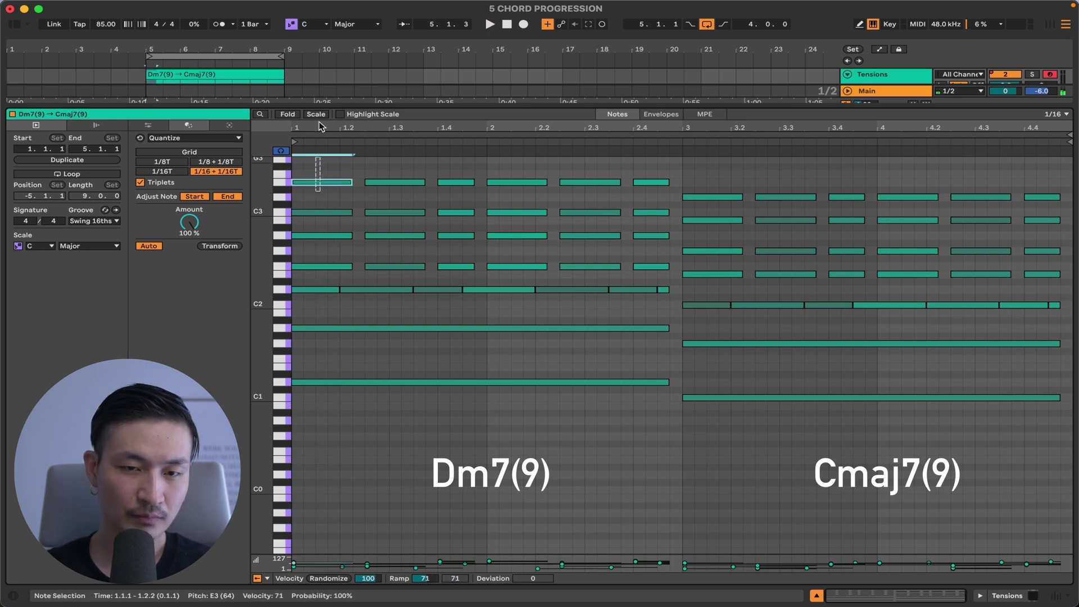
pyautogui.moveTo(316, 415); pyautogui.dragTo(314, 155)
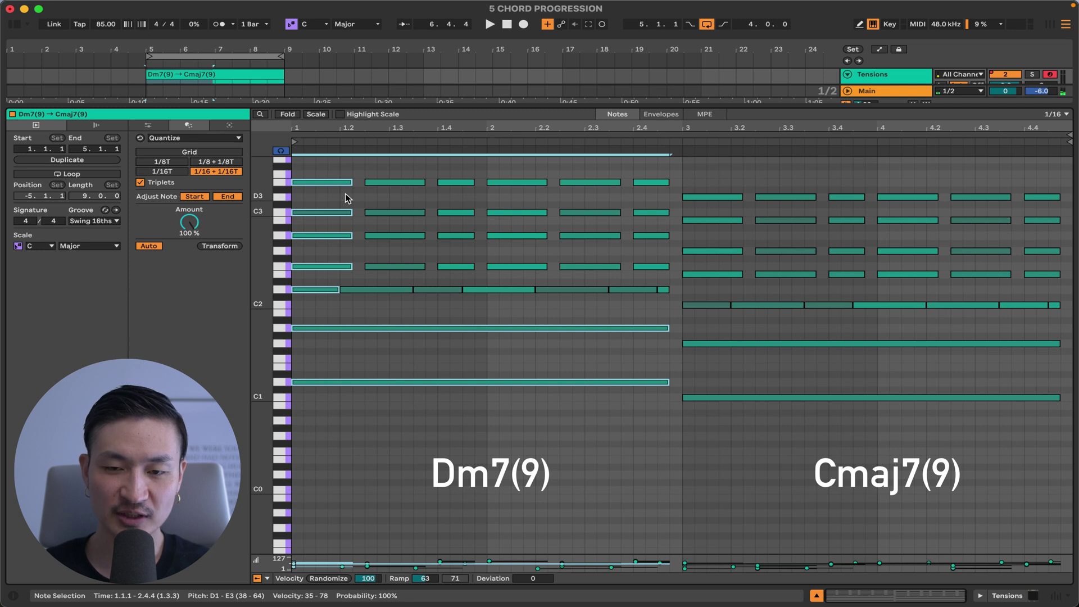
pyautogui.click(699, 196)
pyautogui.moveTo(701, 430); pyautogui.dragTo(675, 157)
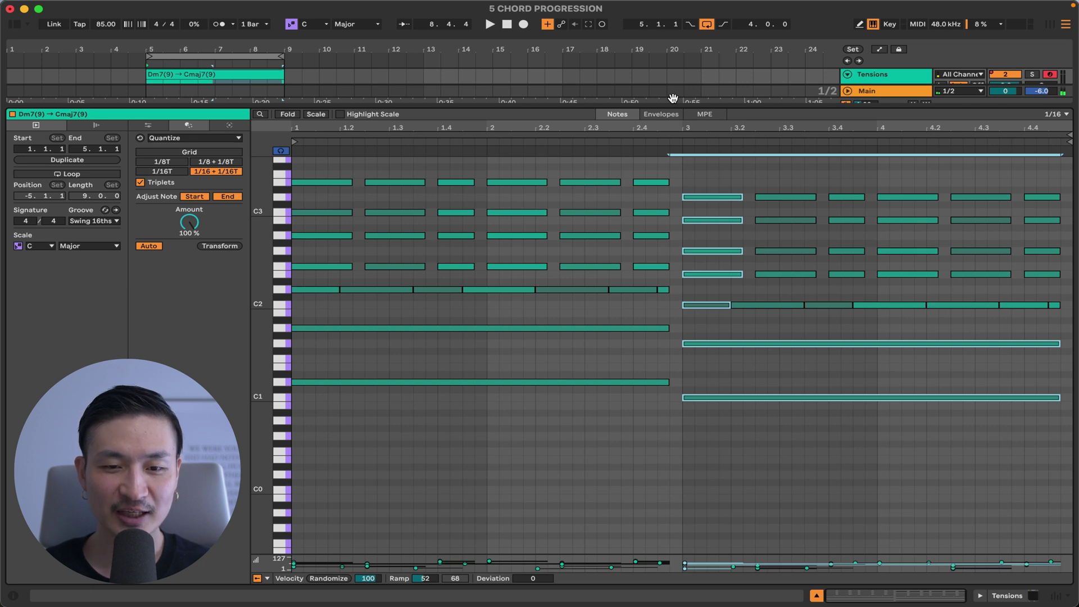
pyautogui.click(488, 25)
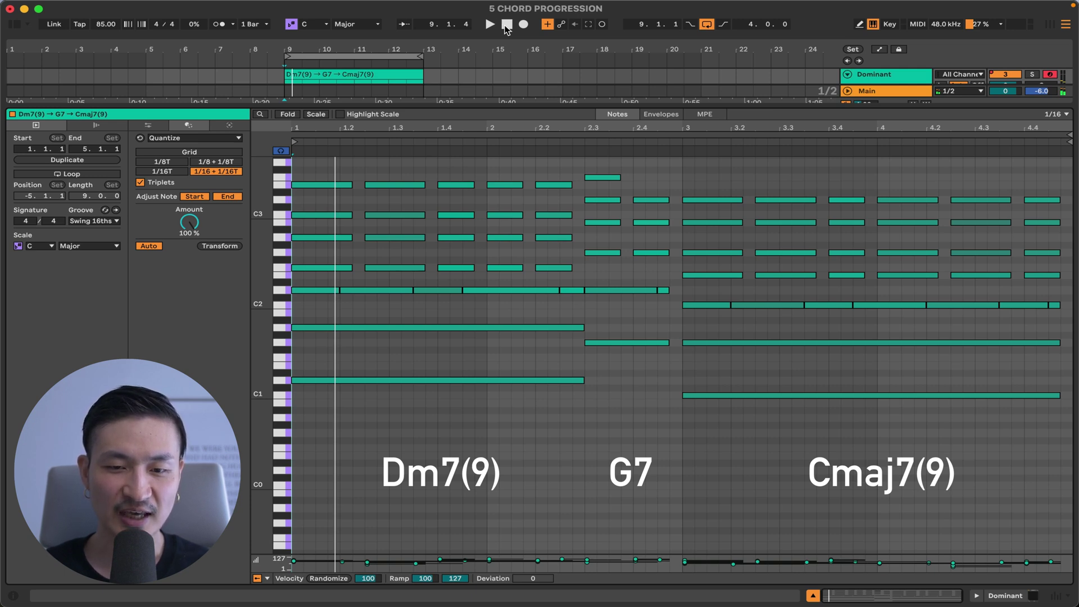
# In the Dominant clip, audition the G7 notes from G1 up to F3, the full G7 chord and the following Cmaj7(9)
pyautogui.click(601, 342)
pyautogui.click(602, 291)
pyautogui.click(602, 253)
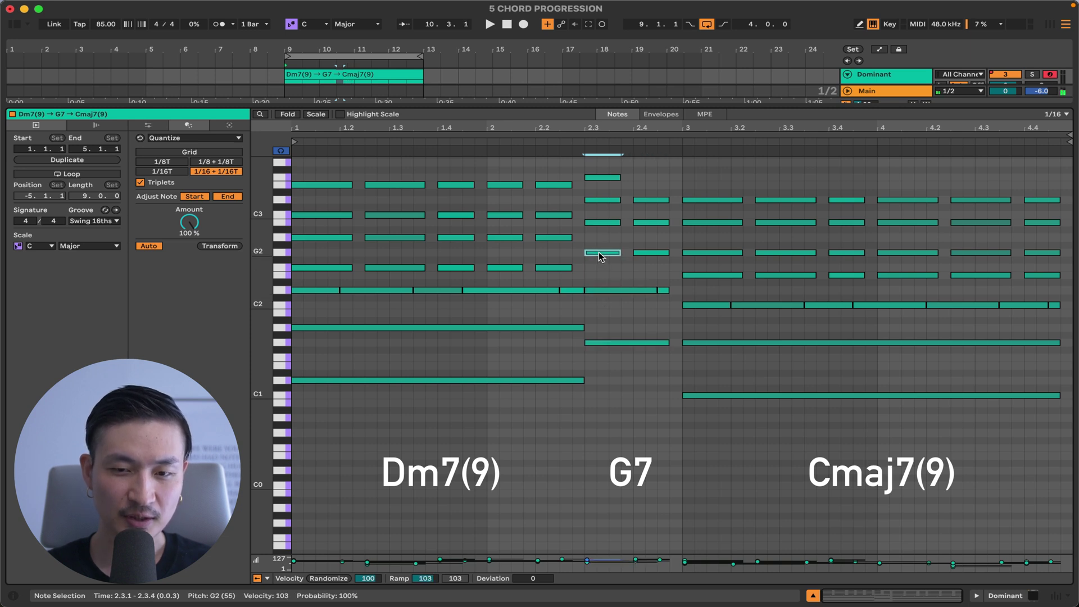
pyautogui.click(601, 224)
pyautogui.click(601, 203)
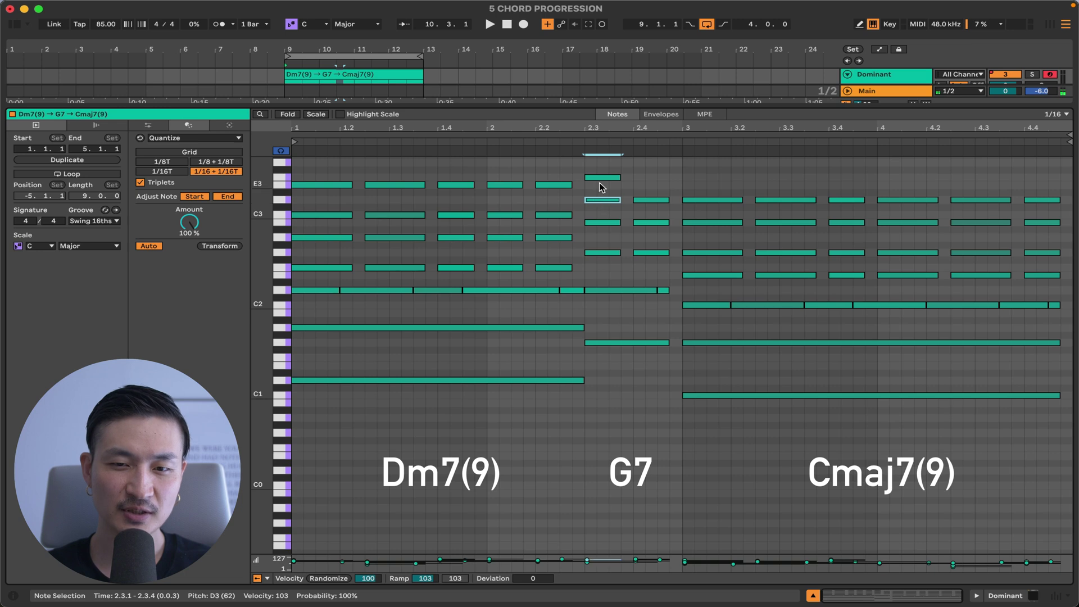
pyautogui.click(602, 178)
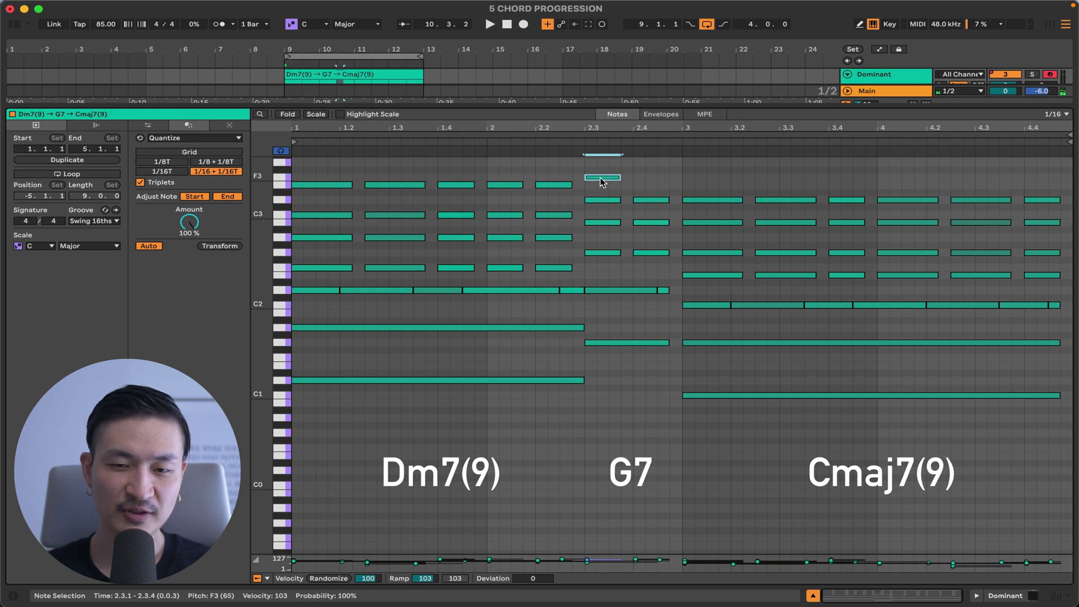
pyautogui.moveTo(610, 386); pyautogui.dragTo(610, 157)
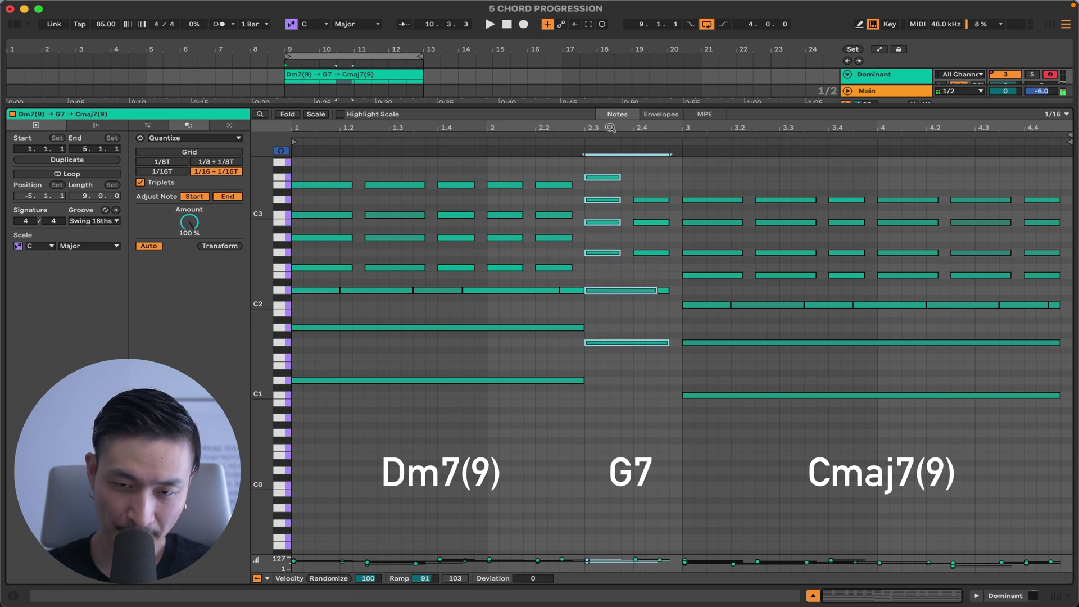
pyautogui.moveTo(658, 548); pyautogui.dragTo(651, 174)
pyautogui.moveTo(729, 451); pyautogui.dragTo(705, 197)
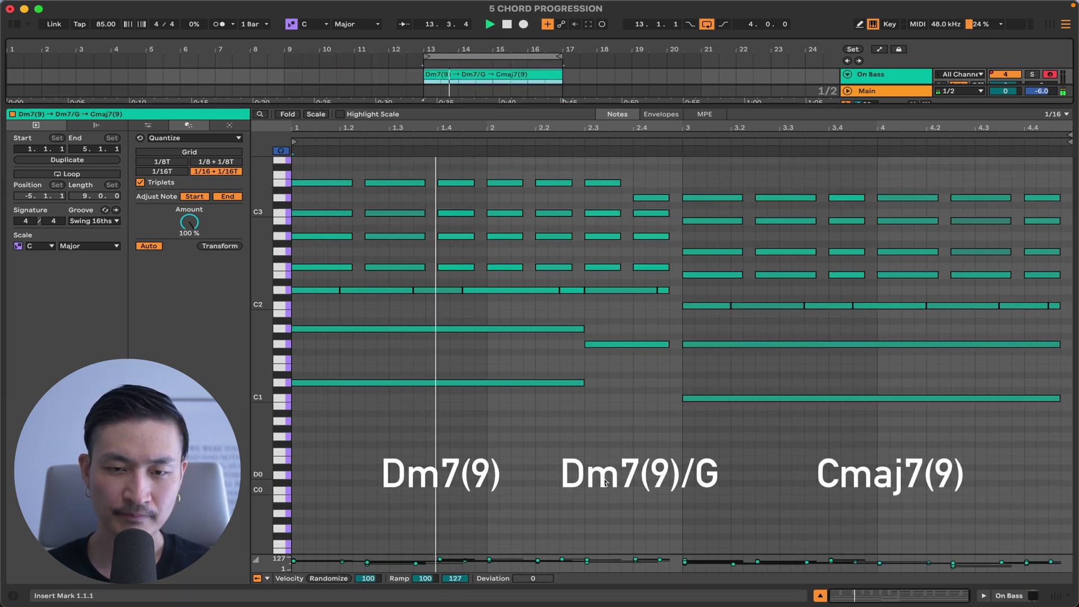
# Stop playback and audition Dm7(9)/G in the On Bass clip: the upper notes without the bass, the G1 bass note, and all together
pyautogui.click(506, 25)
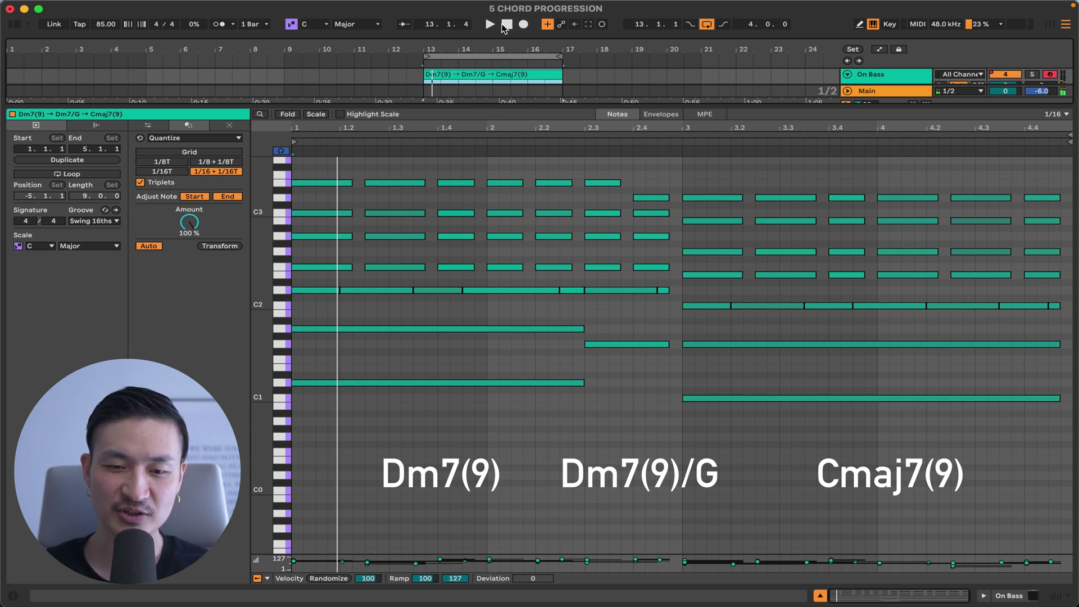
pyautogui.click(599, 290)
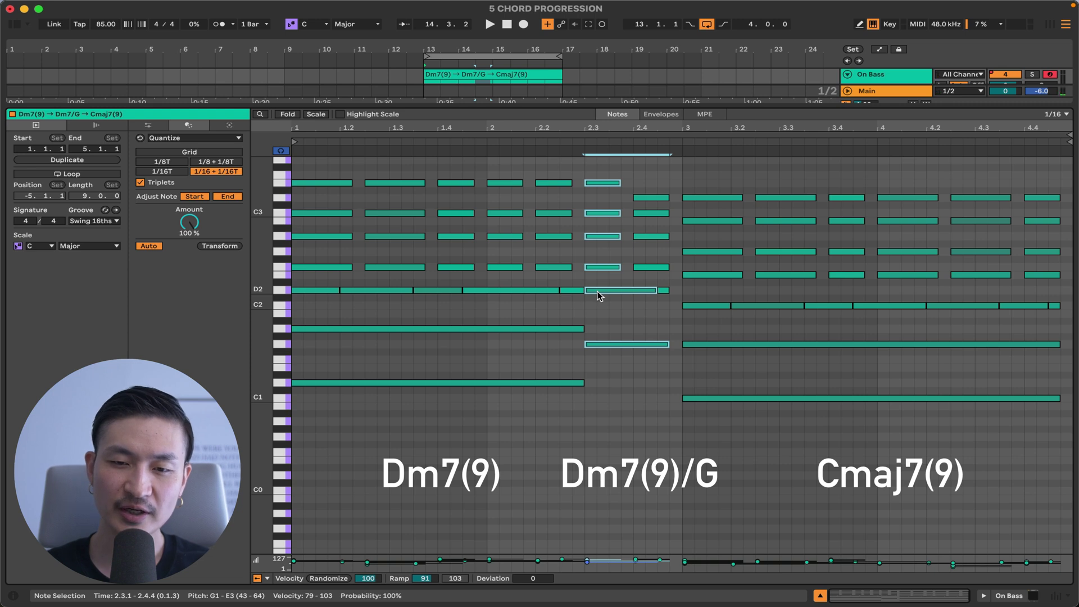
pyautogui.keyDown('shift'); pyautogui.click(599, 345); pyautogui.keyUp('shift')
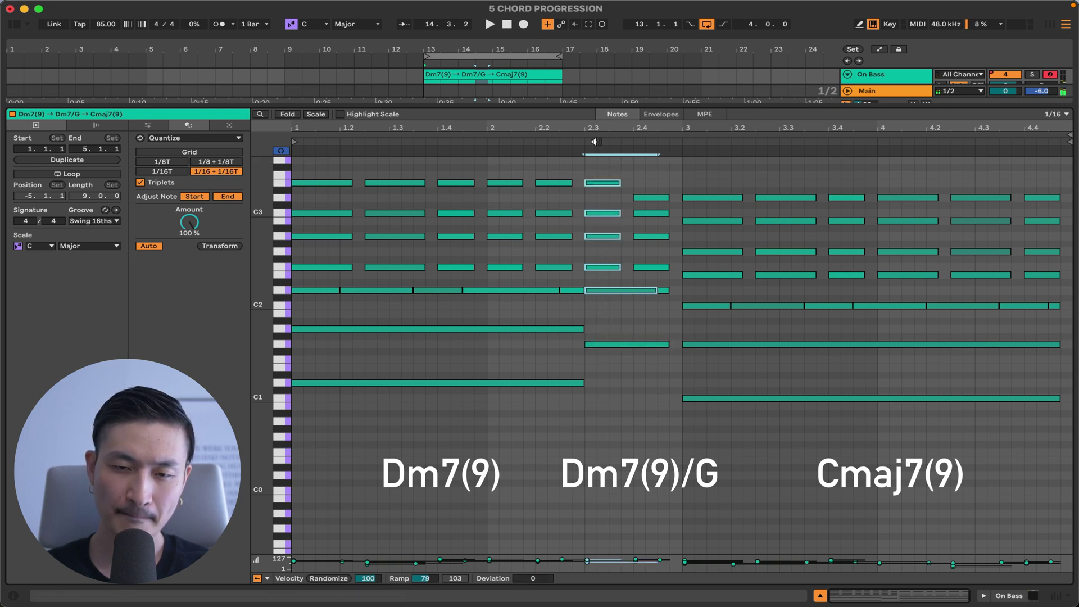
pyautogui.click(598, 345)
pyautogui.moveTo(599, 368); pyautogui.dragTo(600, 142)
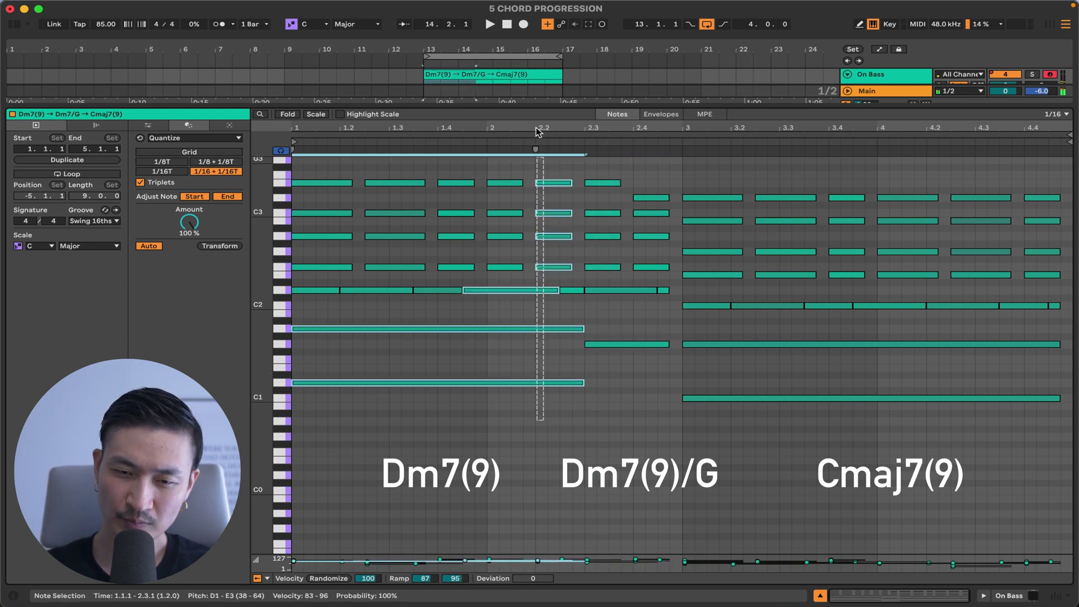
# Audition the On Bass clip's G1 bass note and the Cmaj7(9) chord at bar 3, and play the clip
pyautogui.click(609, 373)
pyautogui.moveTo(609, 373); pyautogui.dragTo(677, 371)
pyautogui.moveTo(711, 428); pyautogui.dragTo(691, 186)
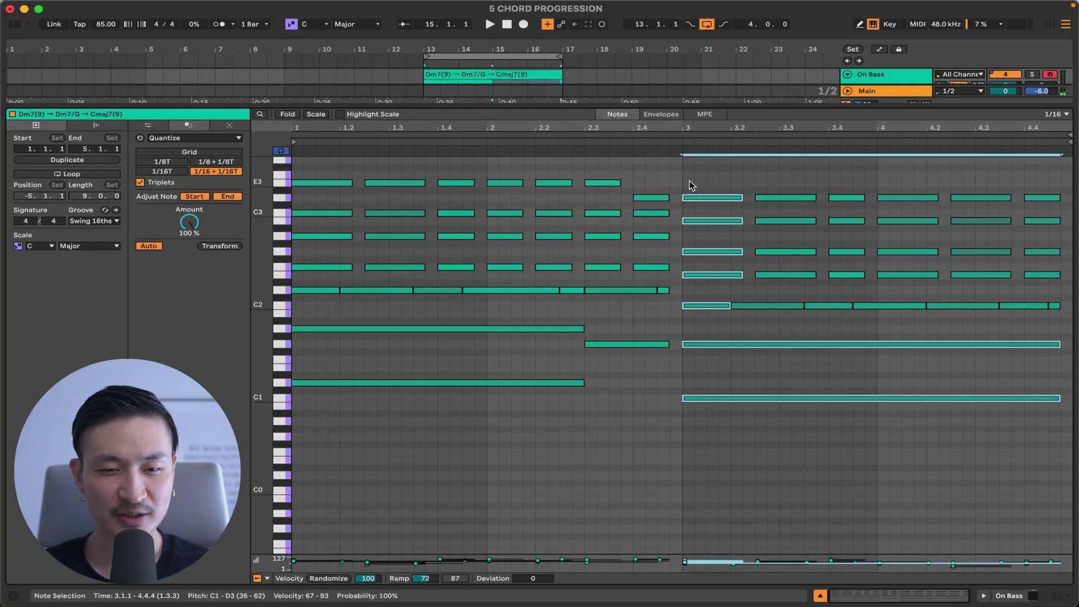
pyautogui.click(490, 24)
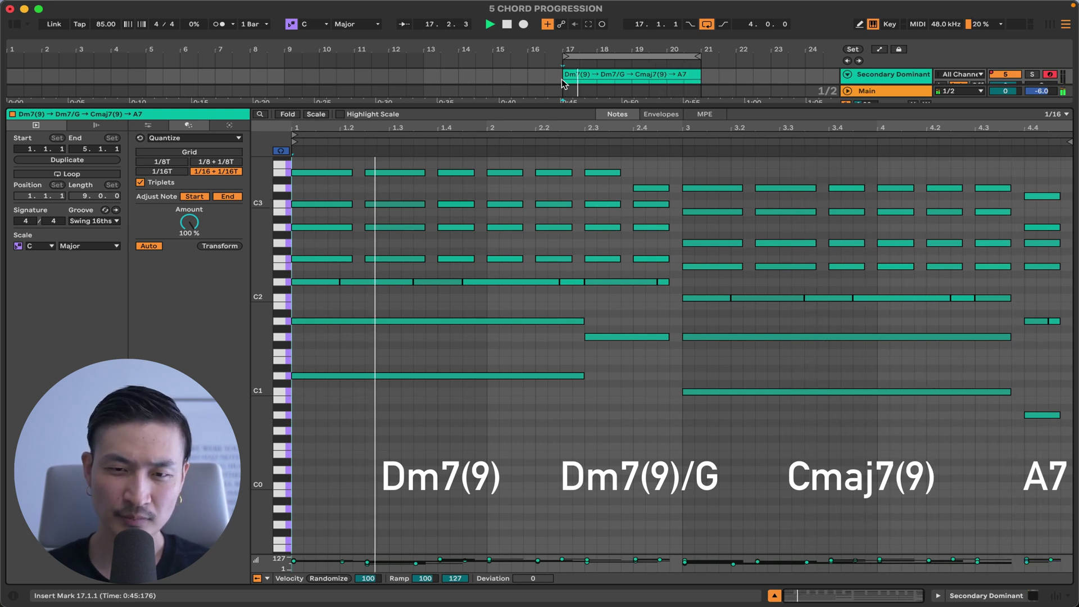
# Stop playback and audition the A7 notes at the end of the Secondary Dominant clip, singly from A0 up to C#3 and as a chord
pyautogui.click(507, 24)
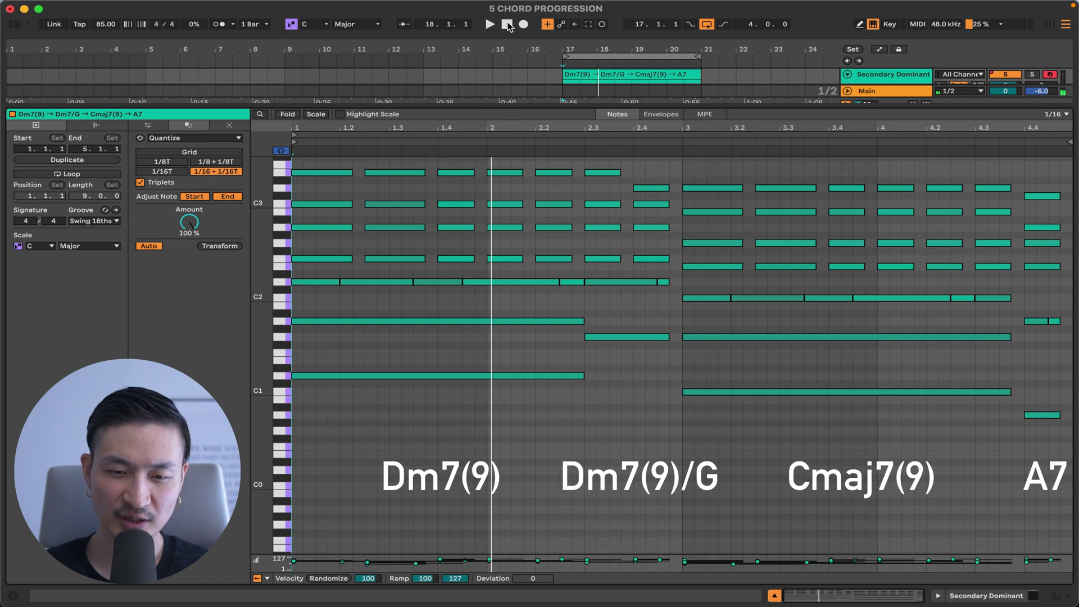
pyautogui.click(1040, 415)
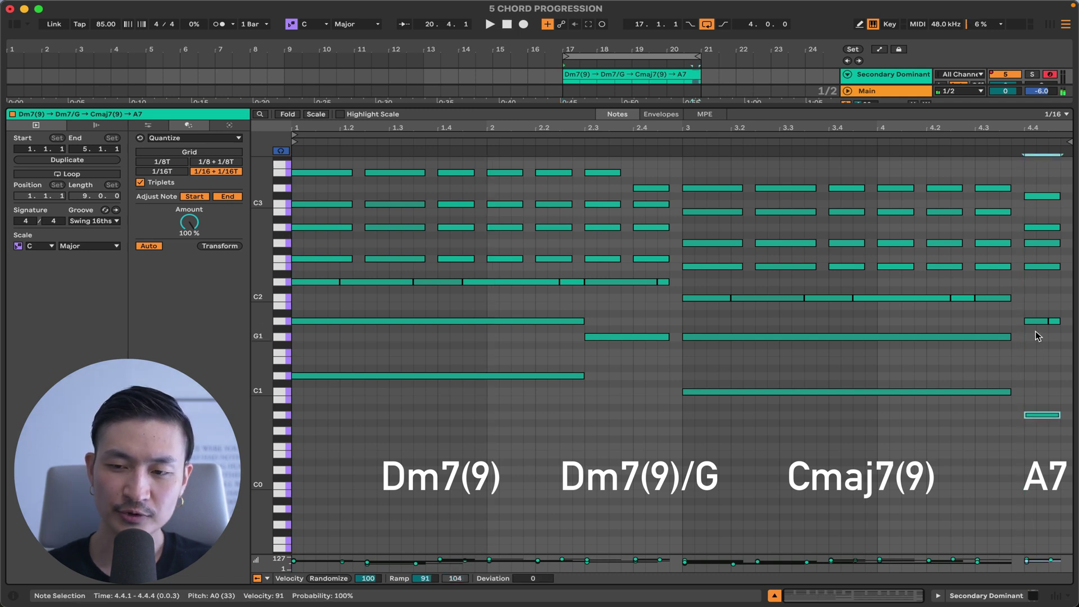
pyautogui.click(1037, 323)
pyautogui.click(1034, 267)
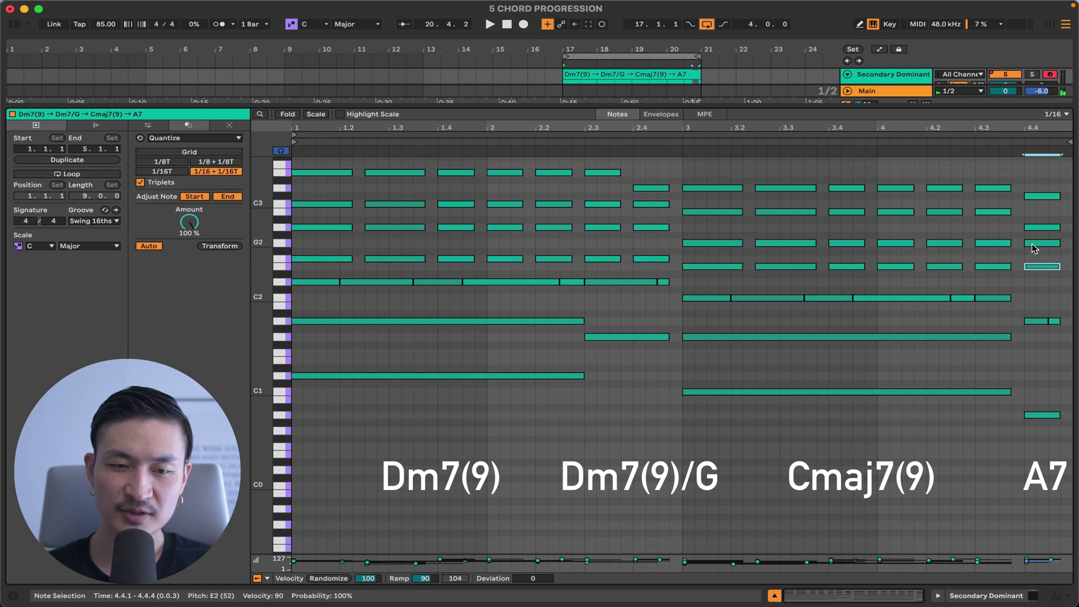
pyautogui.click(1031, 227)
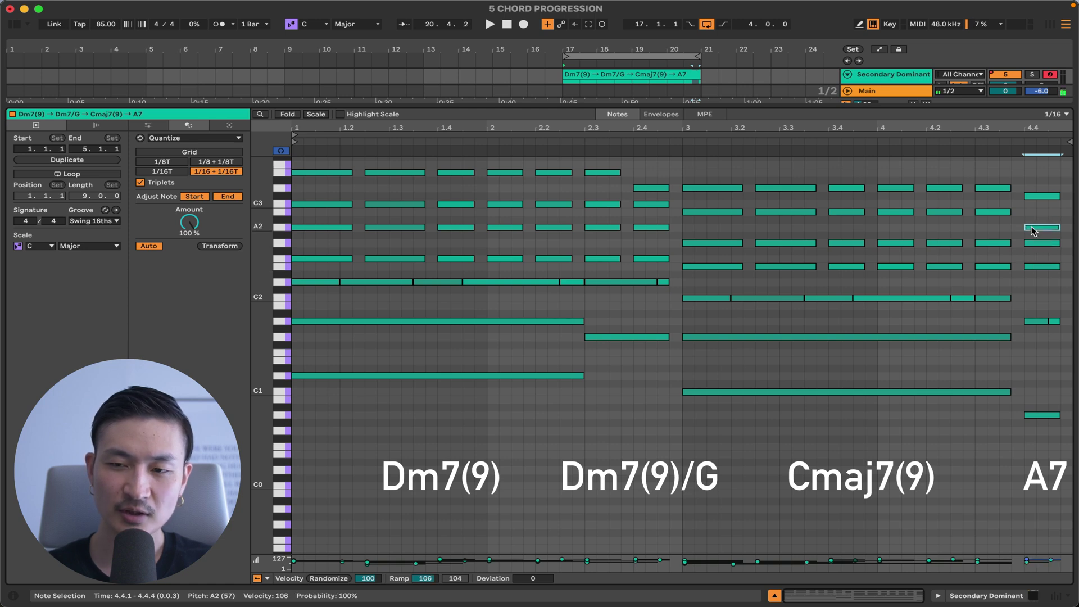
pyautogui.click(1037, 199)
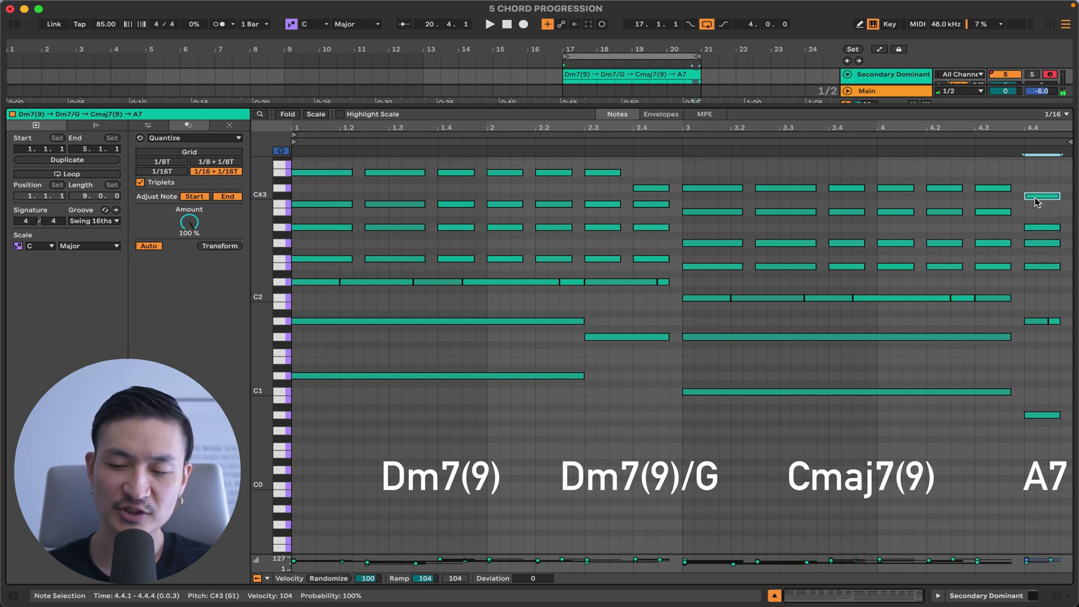
pyautogui.moveTo(1010, 429); pyautogui.dragTo(1052, 169)
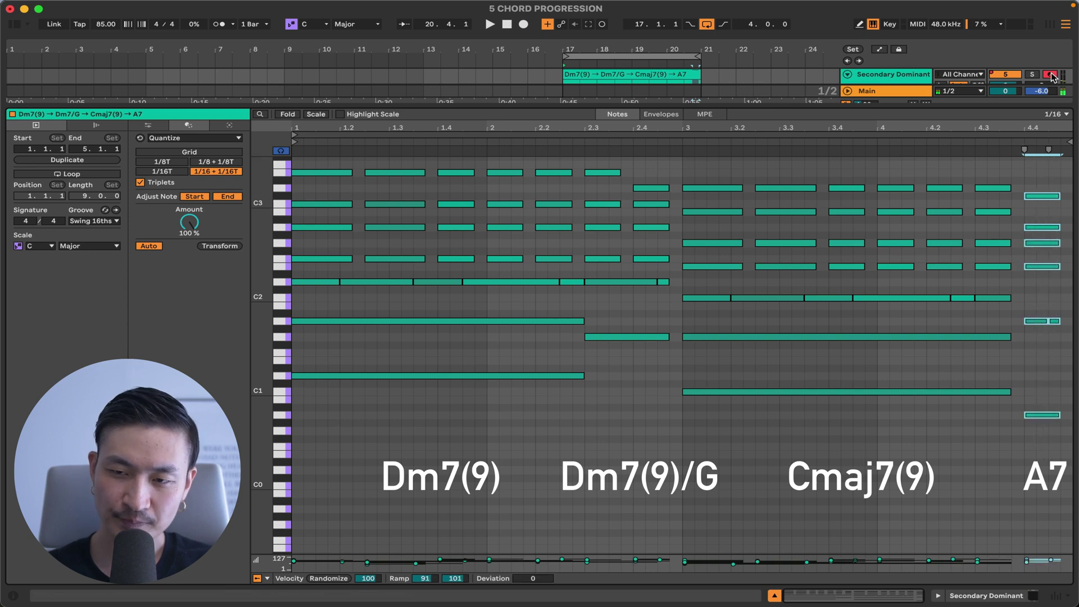
# Audition the Secondary Dominant clip's chord sequence of last Cmaj7(9), A7 and opening Dm7(9) by selecting each chord's notes
pyautogui.moveTo(1014, 401); pyautogui.dragTo(678, 161)
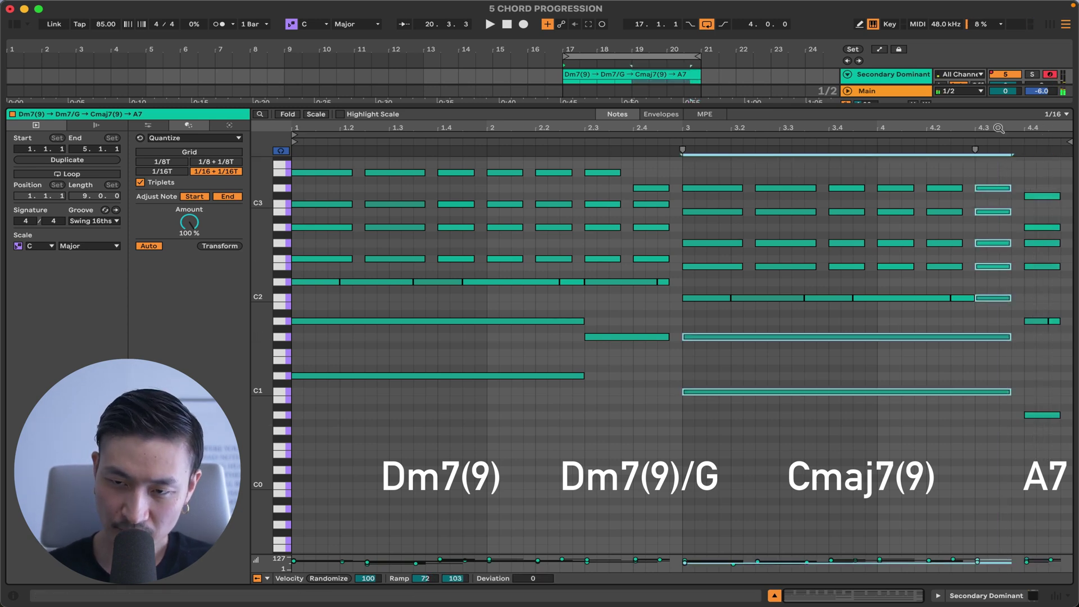
pyautogui.moveTo(1043, 456); pyautogui.dragTo(1017, 158)
pyautogui.moveTo(310, 434); pyautogui.dragTo(314, 172)
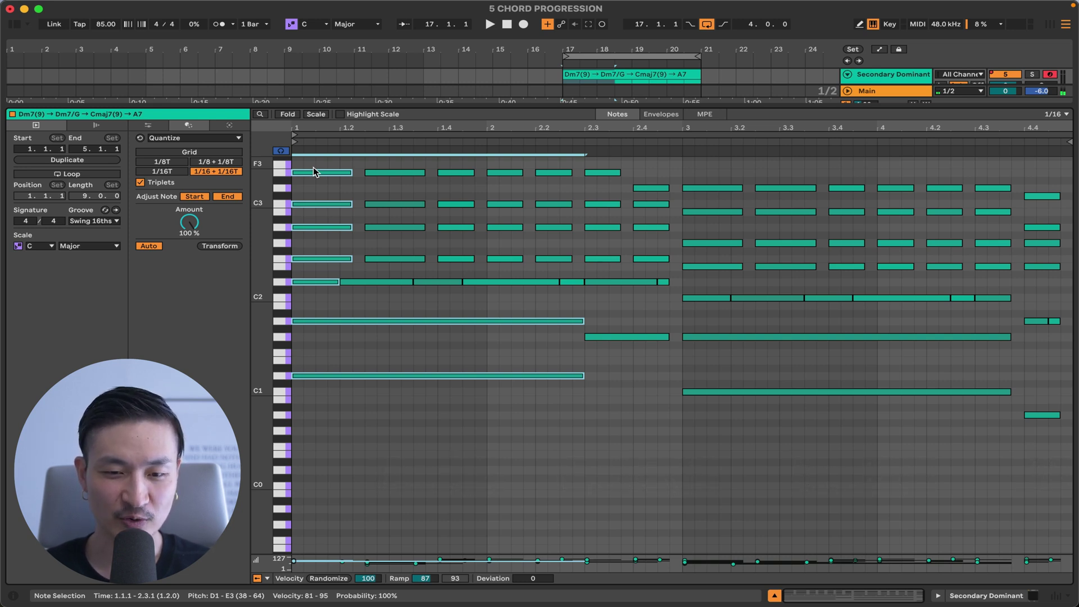
# Open the Passing Diminished clip at bar 21, play it, and stop playback
pyautogui.click(760, 75)
pyautogui.press('space')
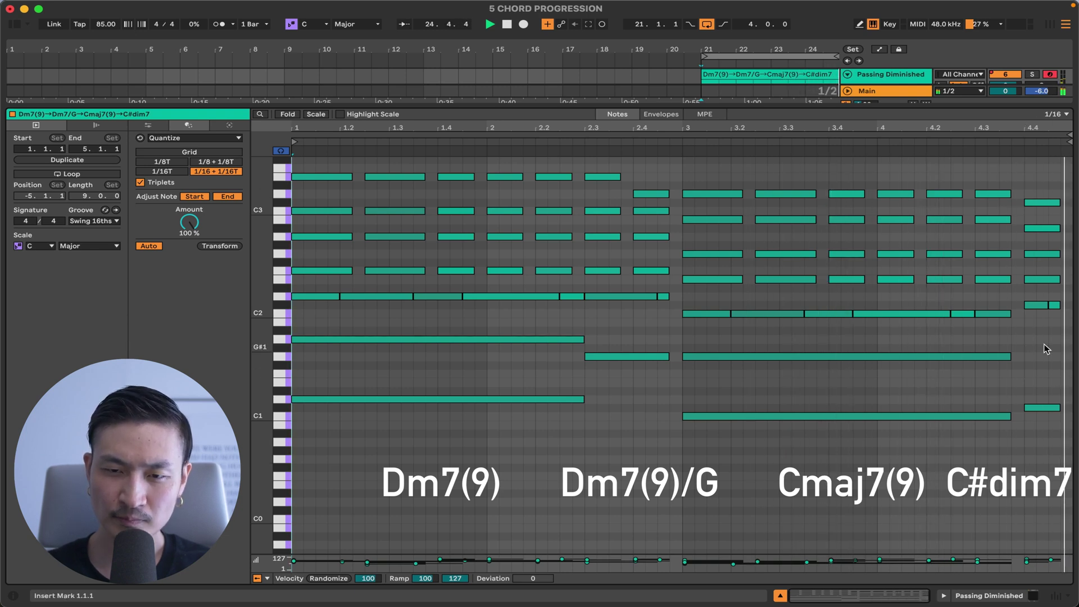
pyautogui.click(509, 24)
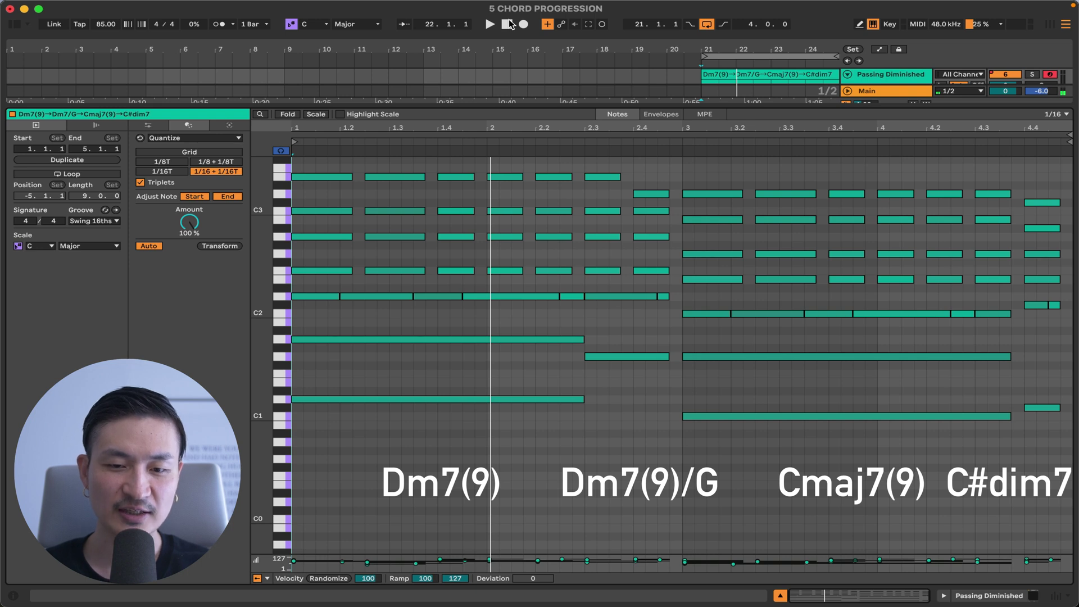
# Audition the C#dim7 notes at the end of the Passing Diminished clip singly, from C#1 up to C#3
pyautogui.click(1037, 408)
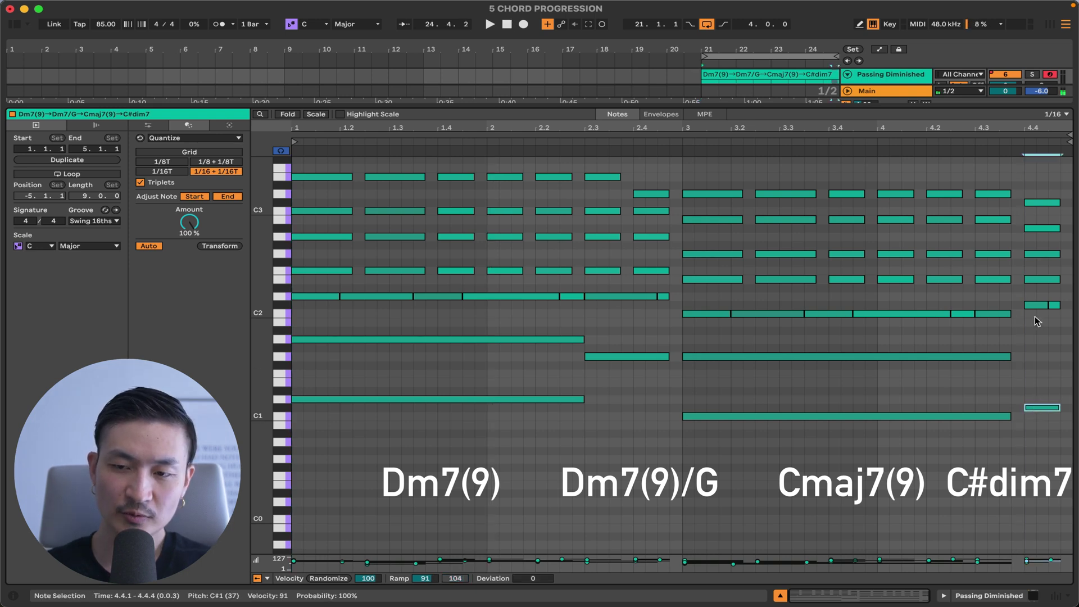
pyautogui.click(1035, 304)
pyautogui.click(1034, 278)
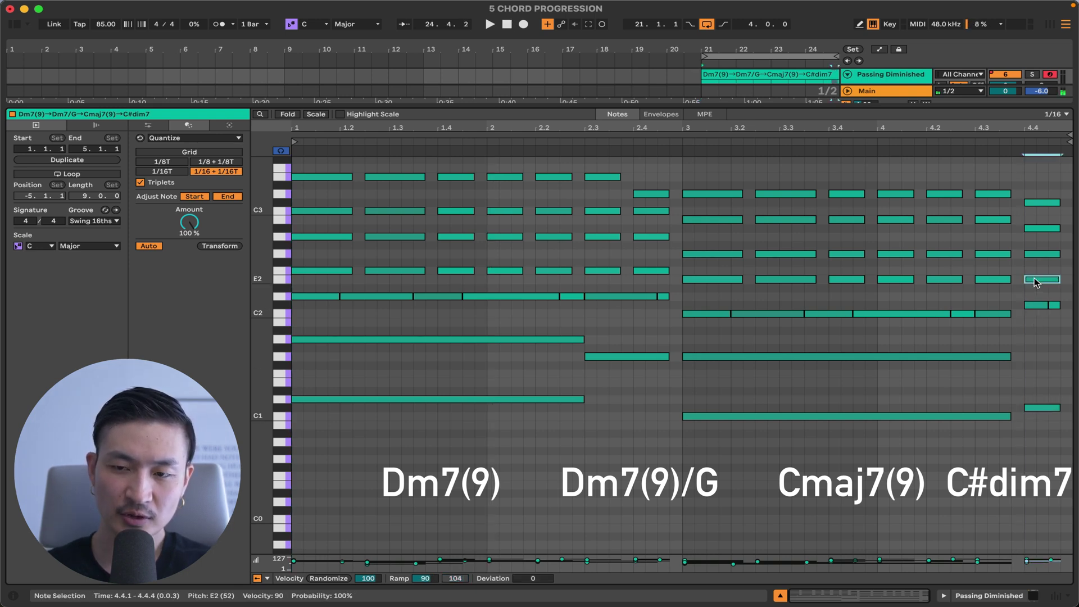
pyautogui.click(1035, 256)
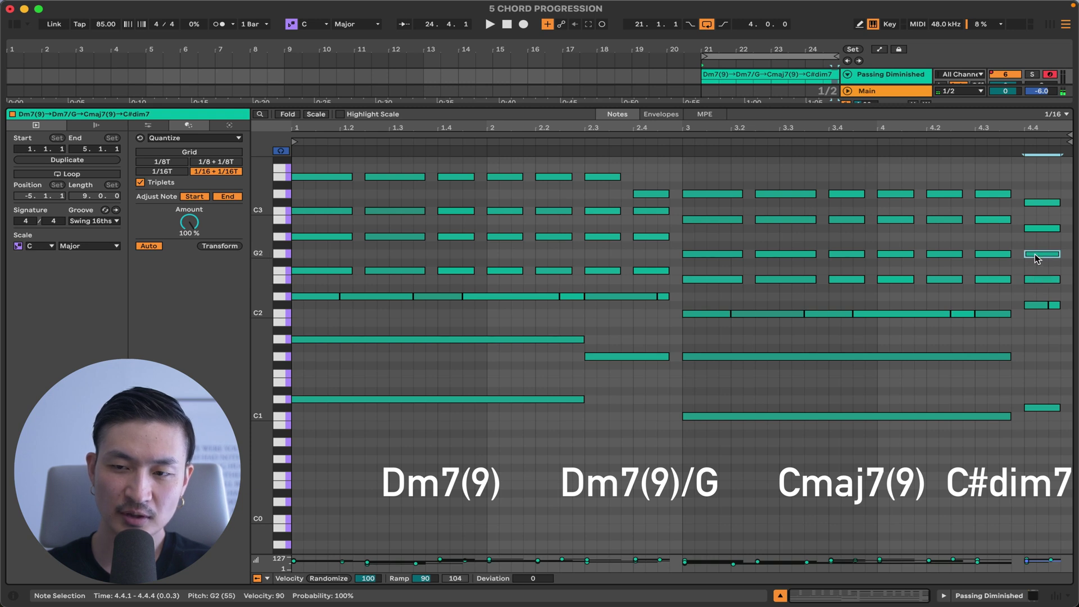
pyautogui.click(1038, 229)
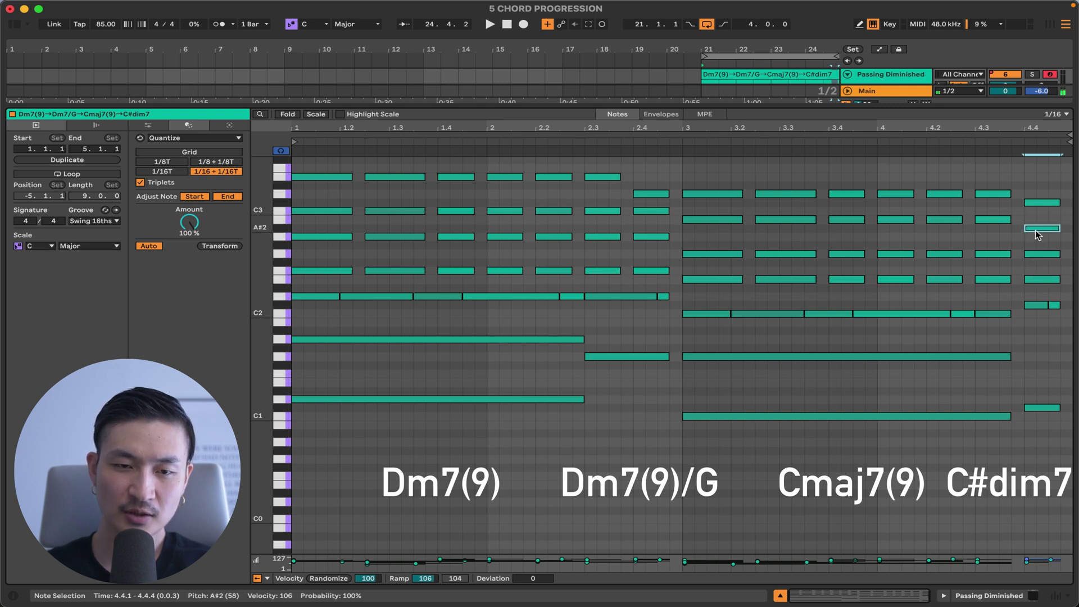
pyautogui.click(1035, 203)
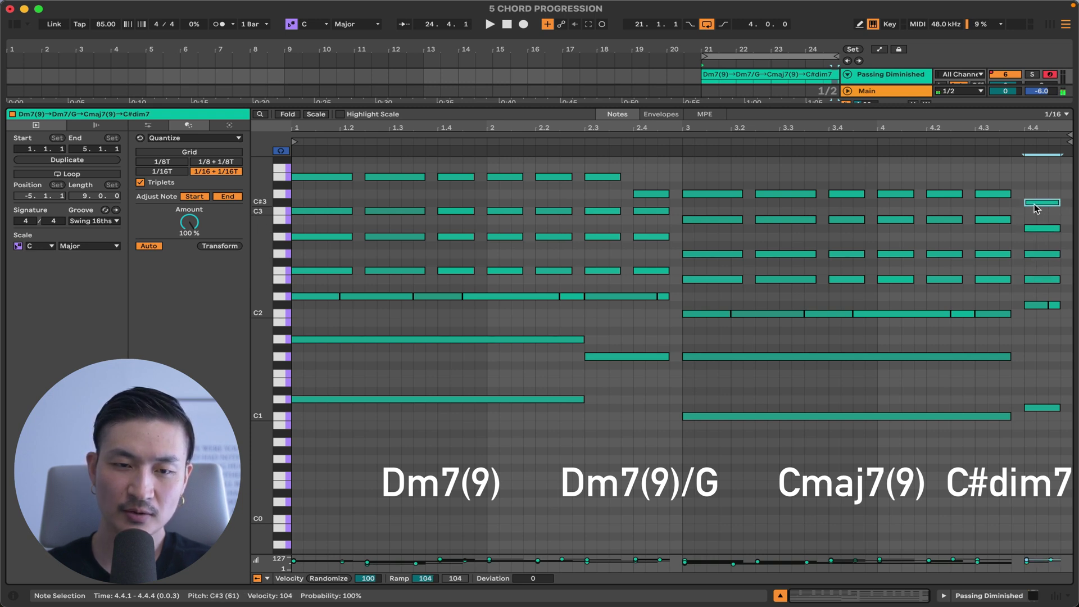
# Audition the whole C#dim7 chord, and the sequence of last Cmaj7(9), C#dim7 and opening Dm7(9)
pyautogui.click(1042, 137)
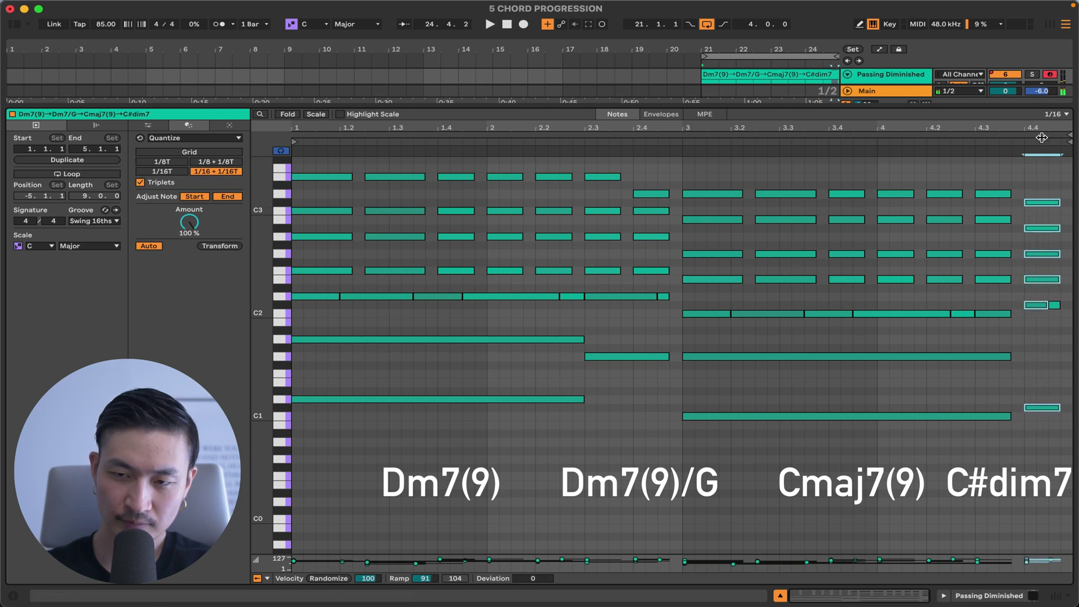
pyautogui.click(1042, 408)
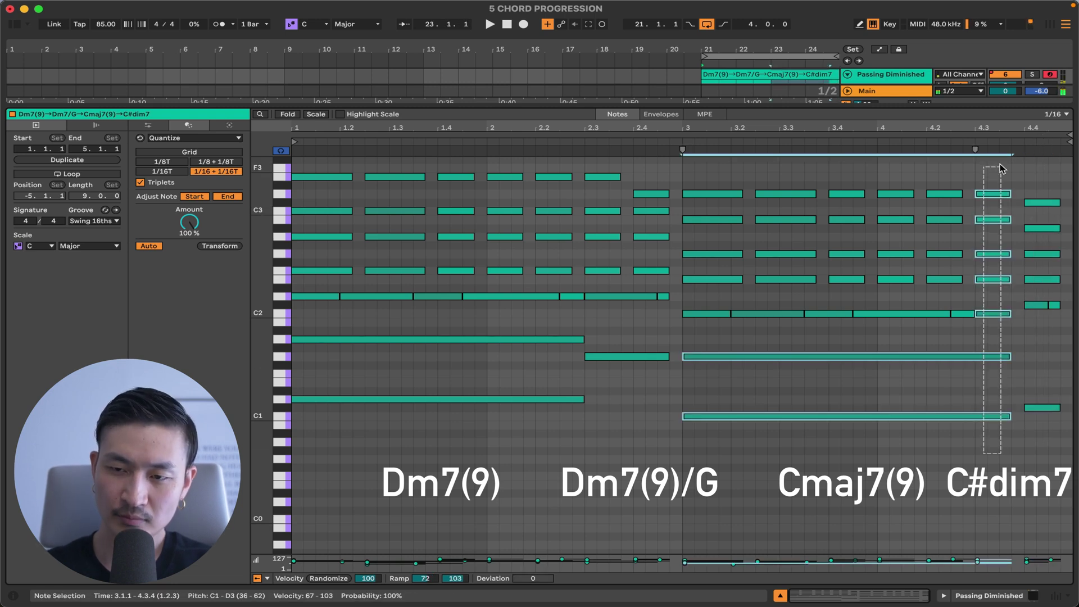
pyautogui.moveTo(345, 450); pyautogui.dragTo(323, 158)
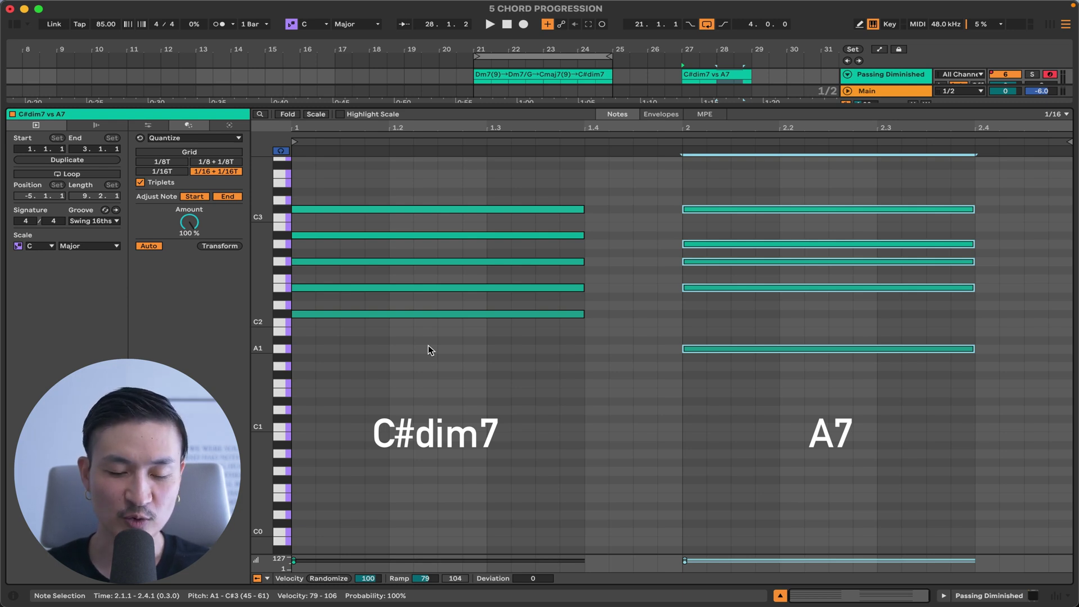
# Compare the two full chords in the C#dim7 vs A7 clip by auditioning each one's notes together
pyautogui.moveTo(428, 345); pyautogui.dragTo(445, 160)
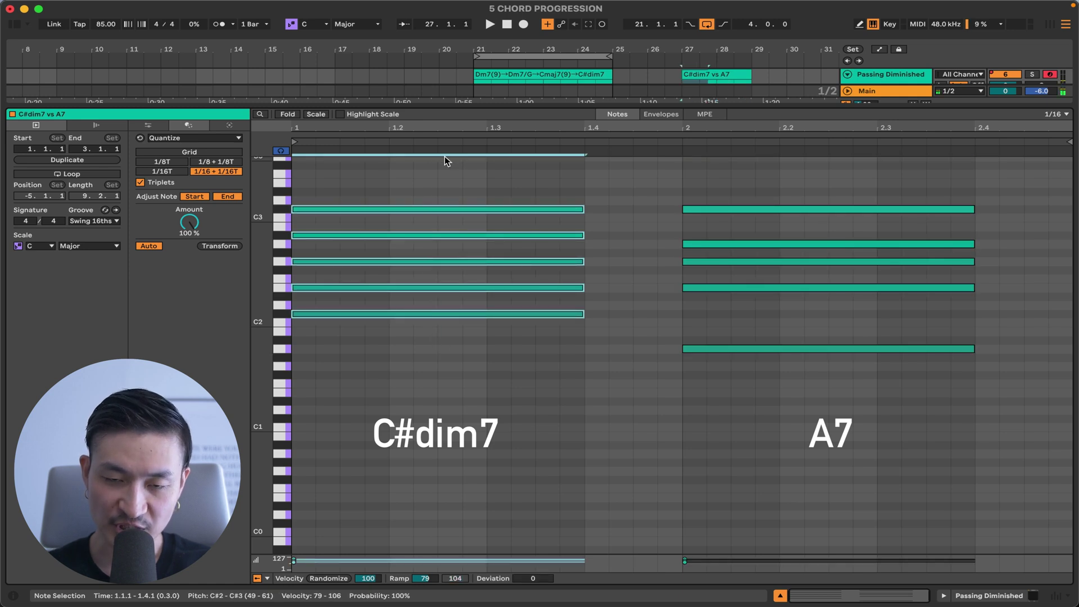
pyautogui.moveTo(715, 379); pyautogui.dragTo(713, 190)
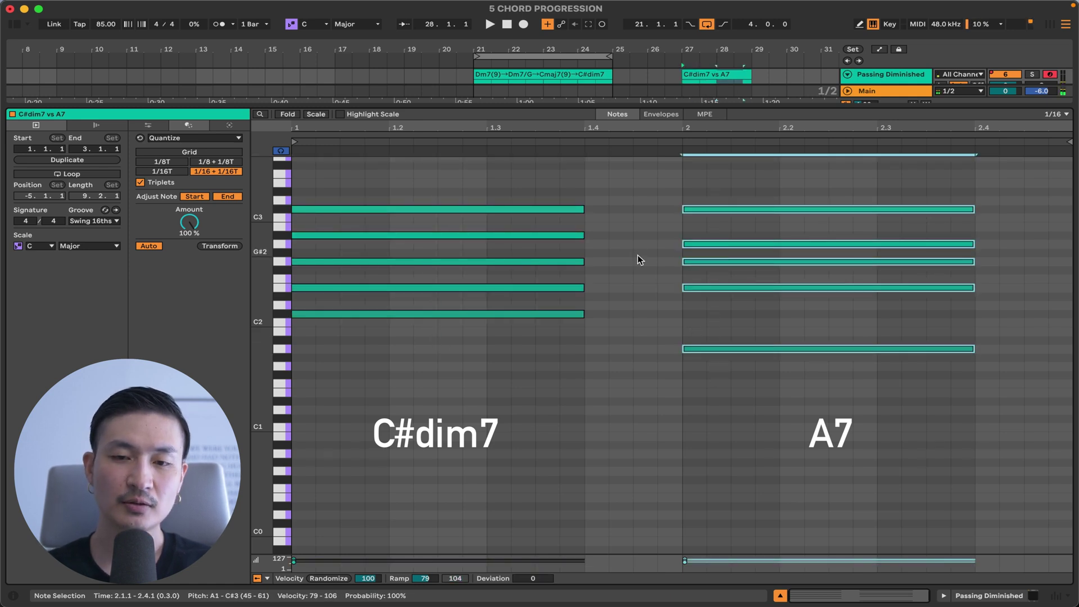
# Audition the shared G2 and C#3 notes in C#dim7 and in A7, and replay both full chords
pyautogui.click(572, 263)
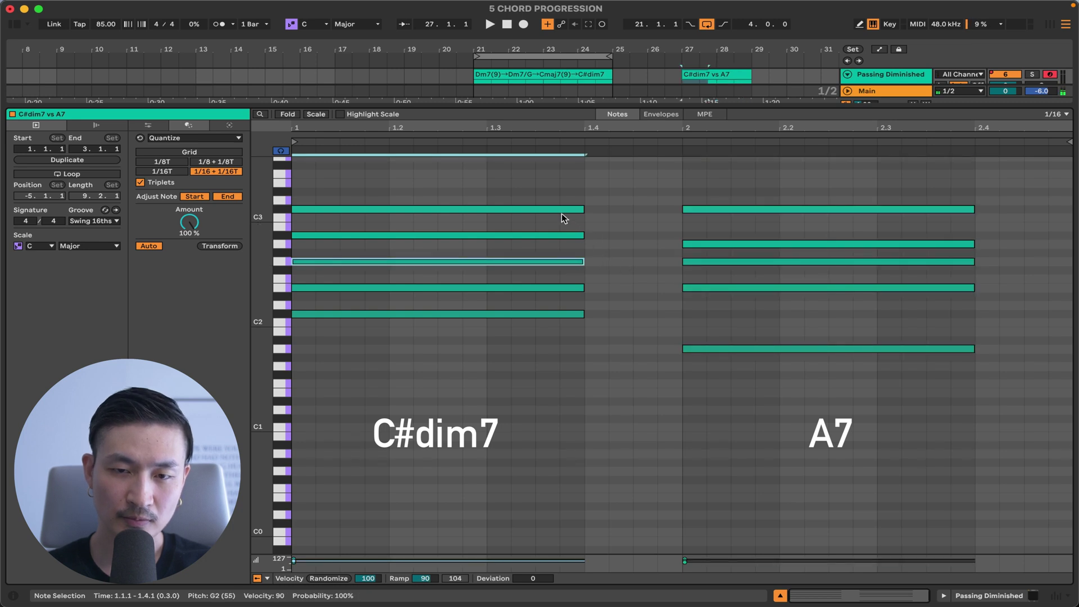
pyautogui.click(563, 210)
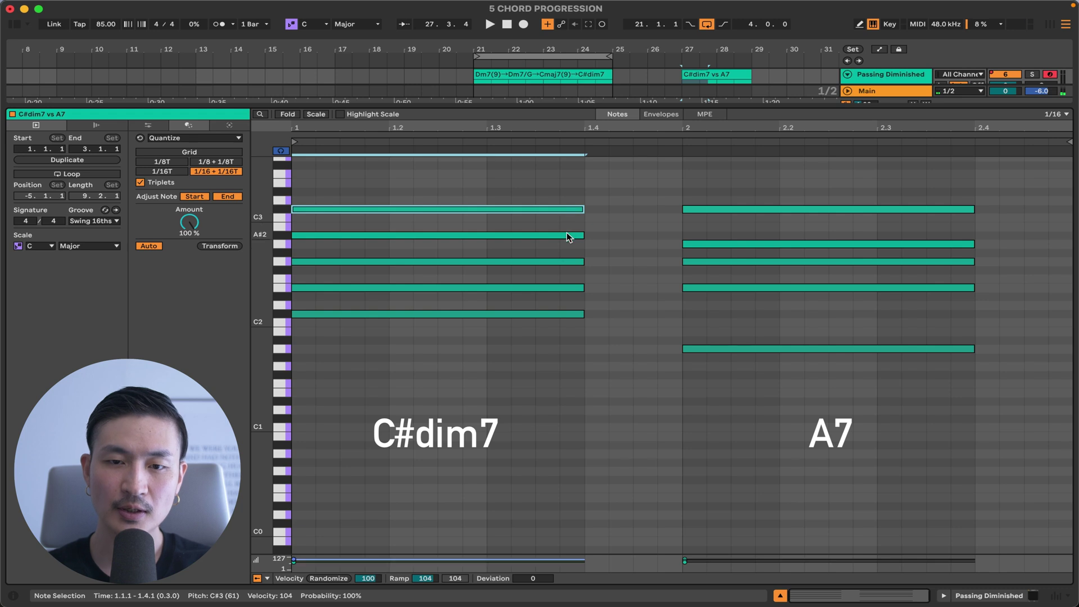
pyautogui.click(545, 263)
pyautogui.click(553, 209)
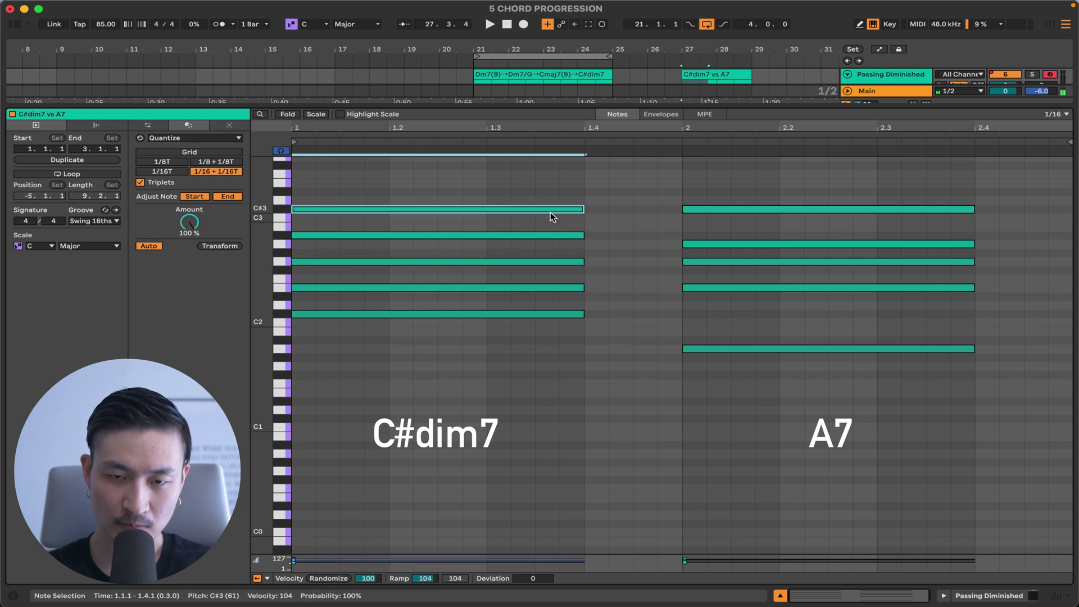
pyautogui.click(705, 263)
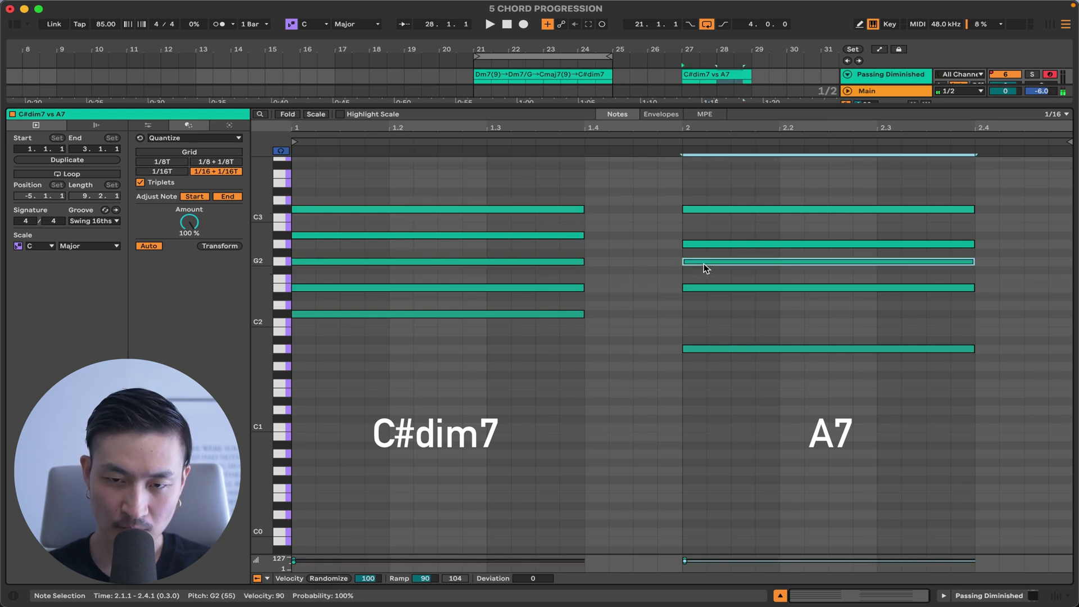
pyautogui.click(707, 210)
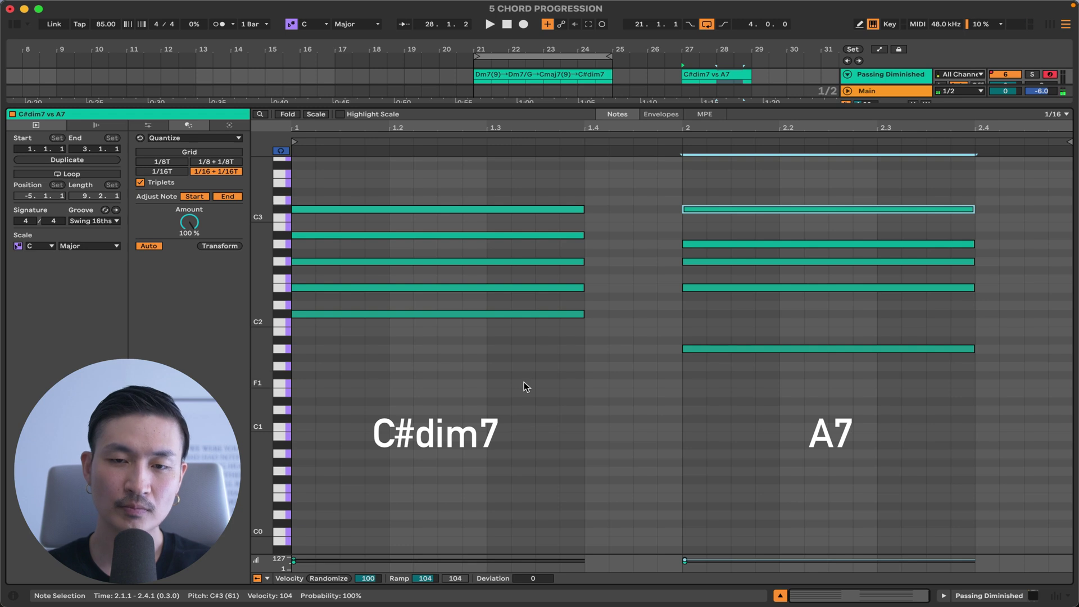
pyautogui.moveTo(526, 387); pyautogui.dragTo(566, 153)
pyautogui.moveTo(664, 416); pyautogui.dragTo(737, 138)
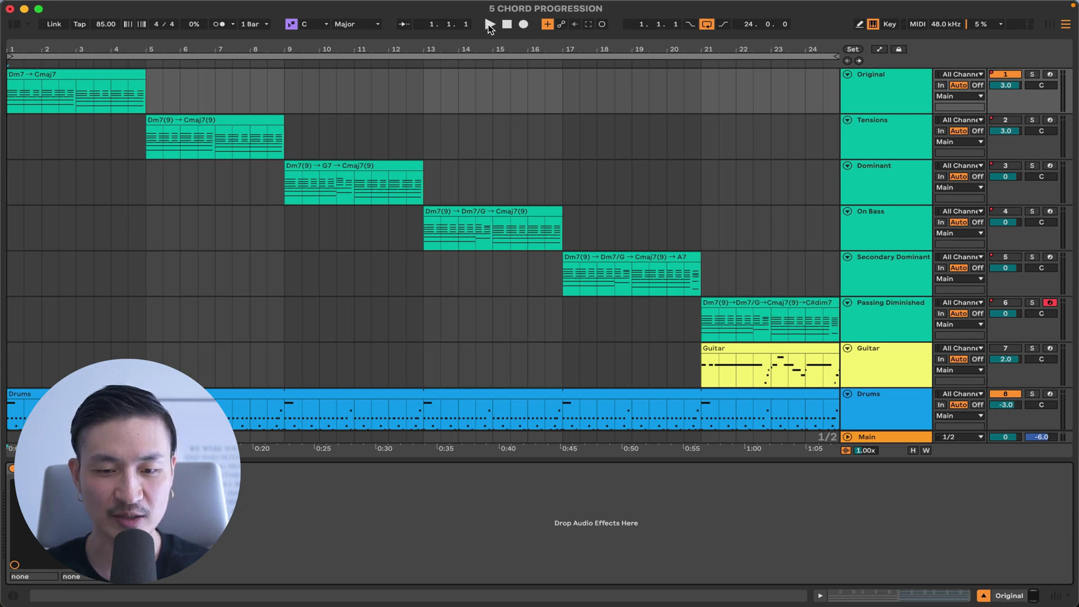
# Play the arrangement from bar 1, open the Original track's Dm7 → Cmaj7 clip, and enlarge the note editor
pyautogui.click(489, 25)
pyautogui.doubleClick(83, 101)
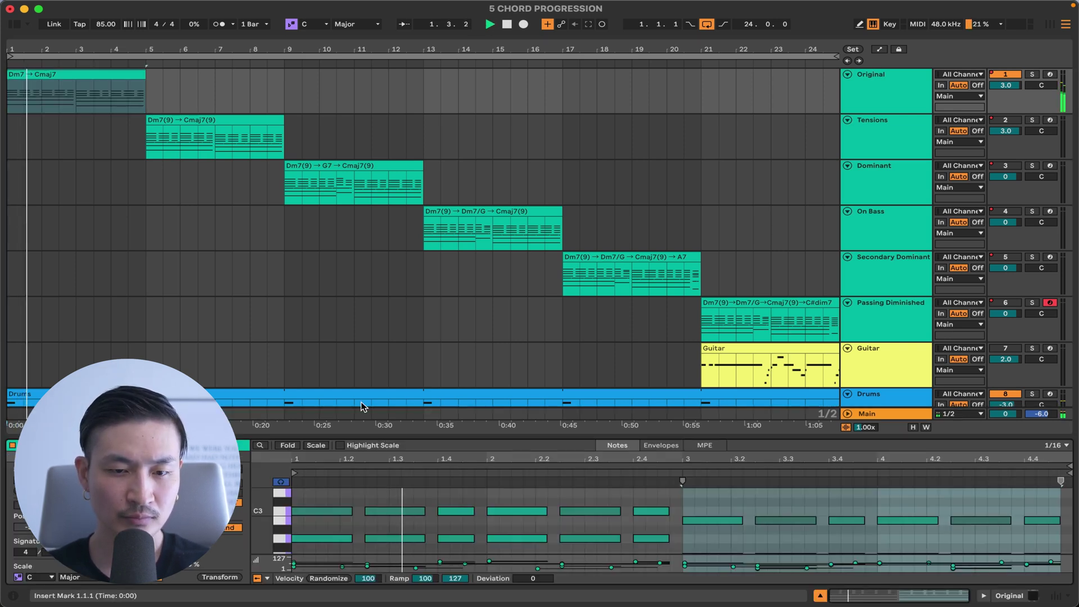
pyautogui.click(392, 433)
pyautogui.moveTo(398, 436); pyautogui.dragTo(398, 160)
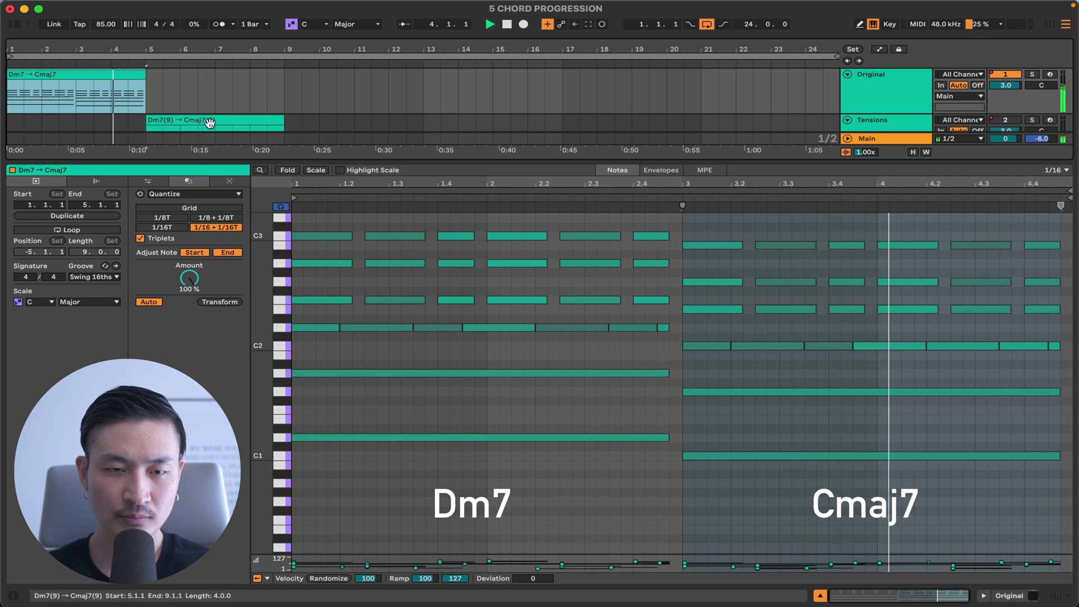
# During playback, open the notes of the Tensions clip and the Dominant clip as each one's turn comes
pyautogui.scroll(-1, 211, 127)
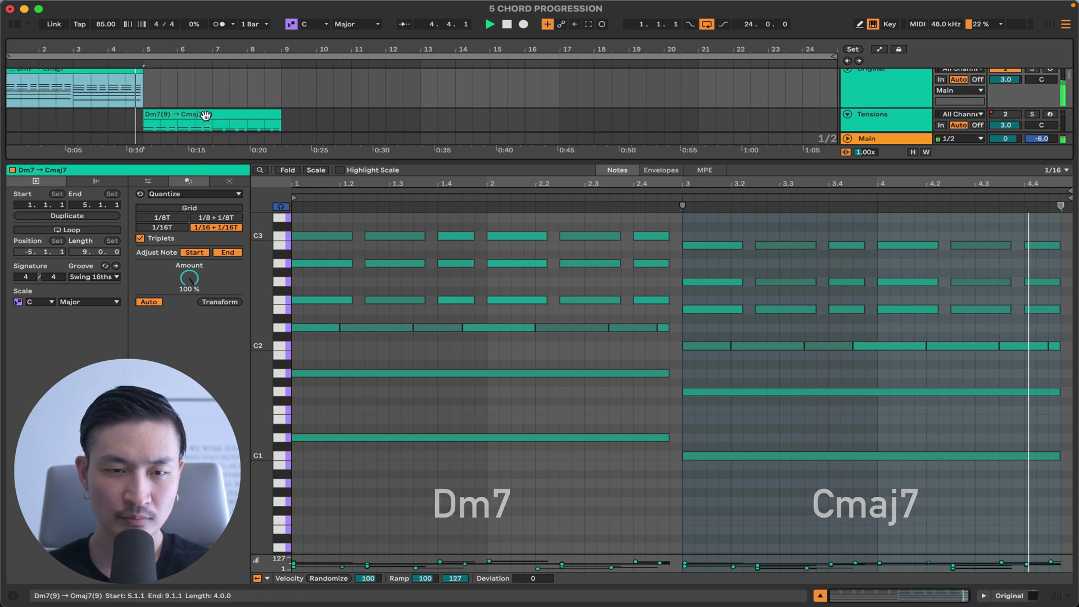
pyautogui.click(208, 122)
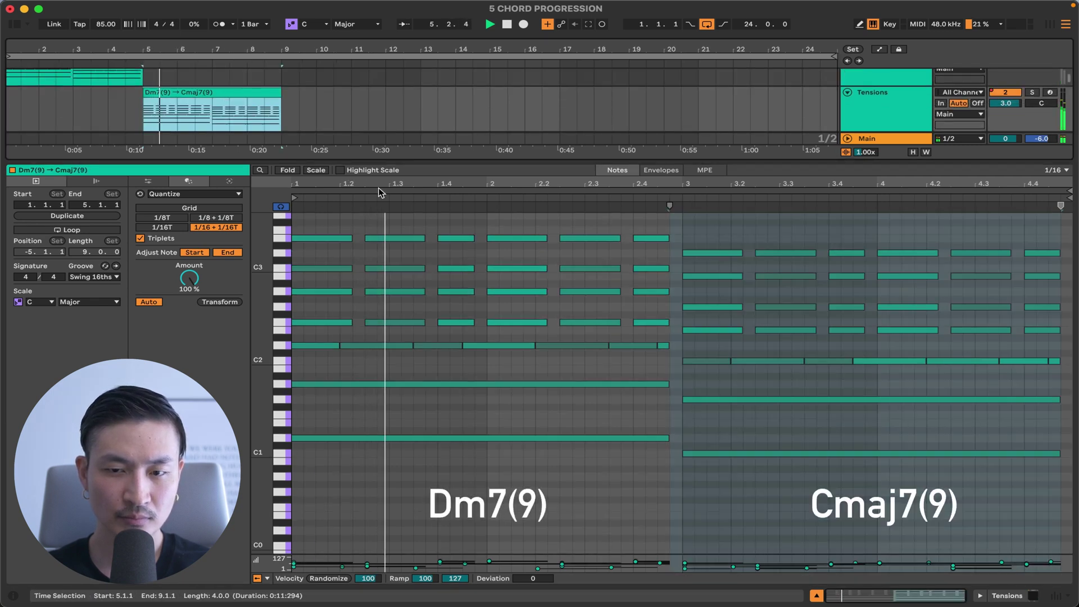
pyautogui.click(572, 483)
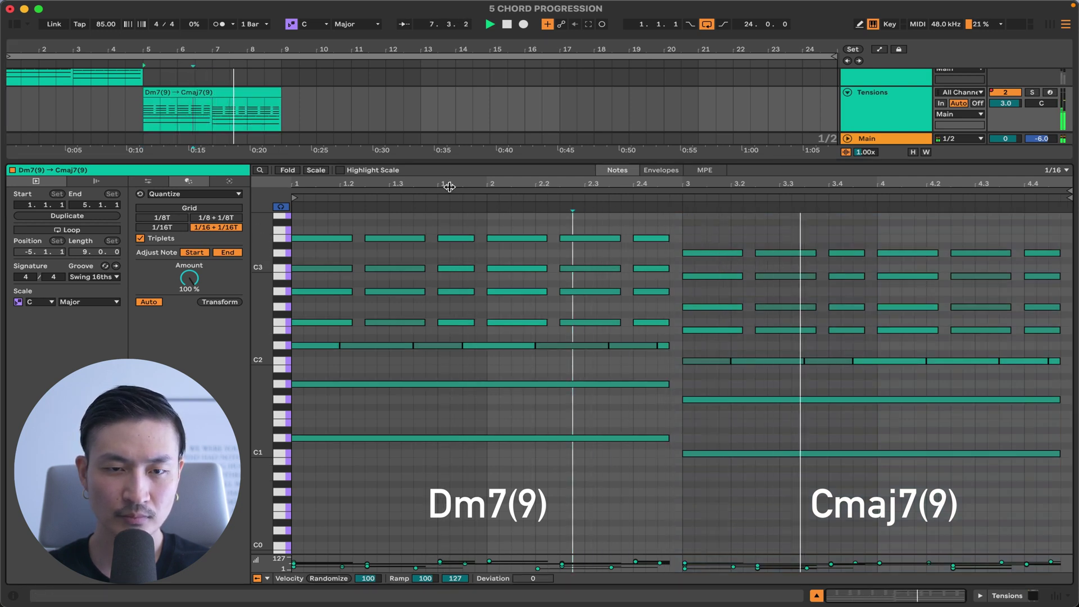
pyautogui.scroll(-2, 290, 116)
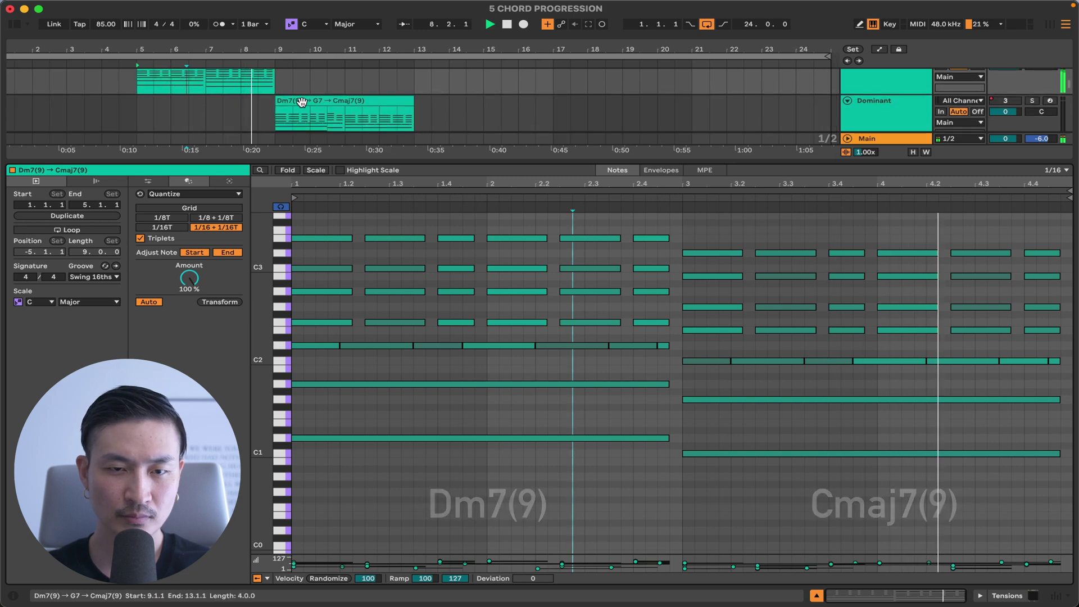
pyautogui.click(290, 116)
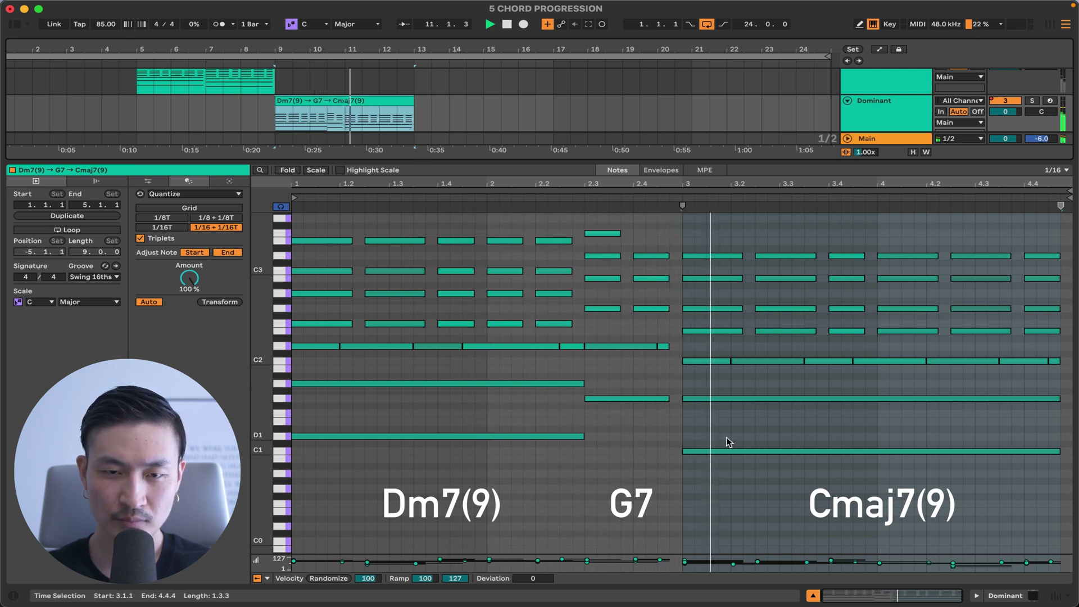
# Follow playback through the On Bass clip and the Secondary Dominant clip by opening each one's notes
pyautogui.scroll(-3, 430, 113)
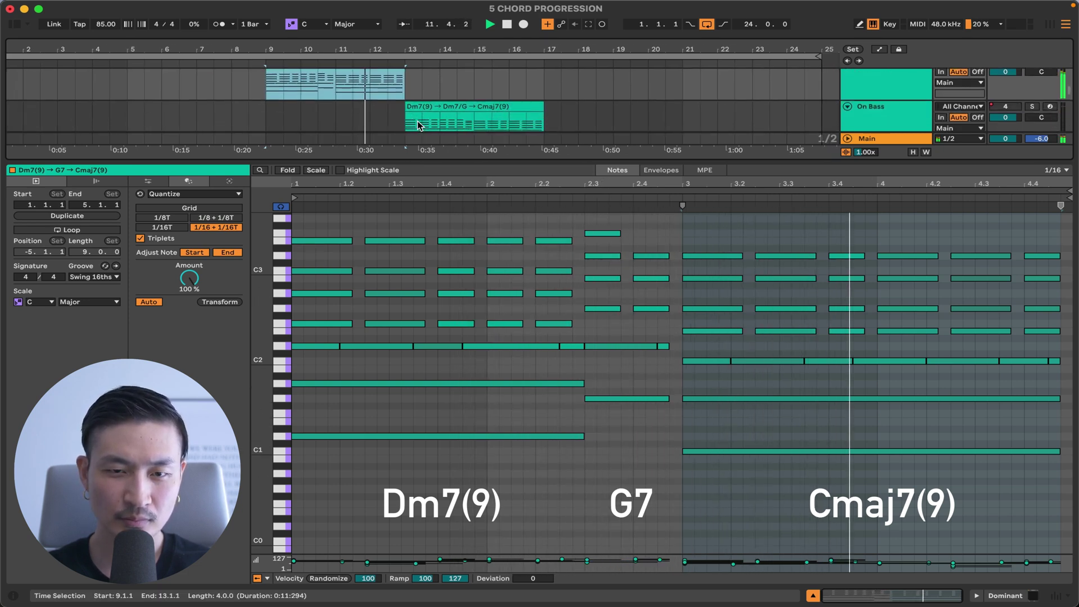
pyautogui.click(424, 82)
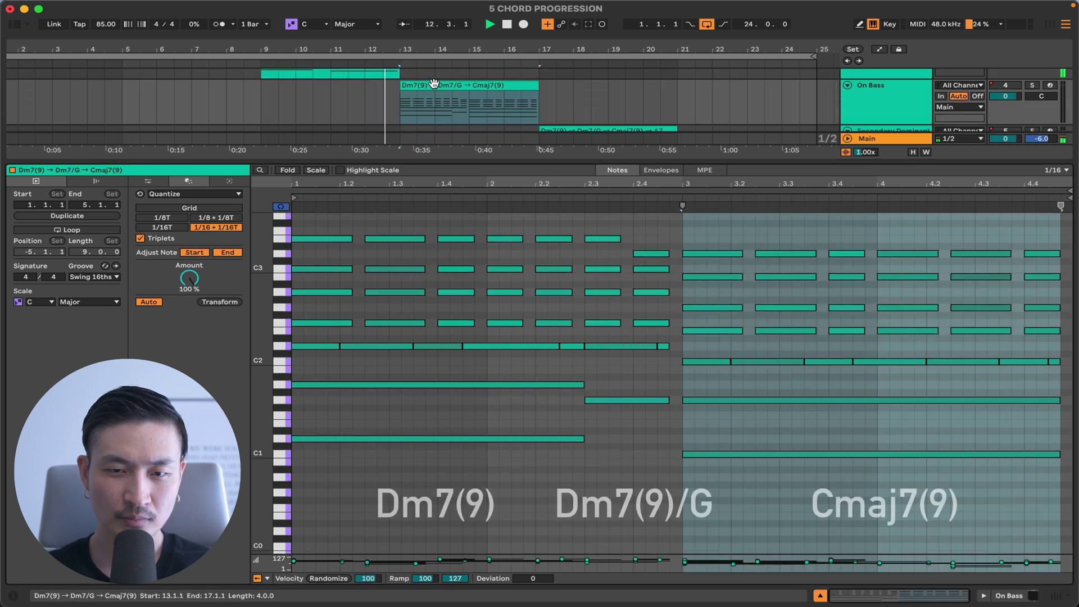
pyautogui.click(364, 484)
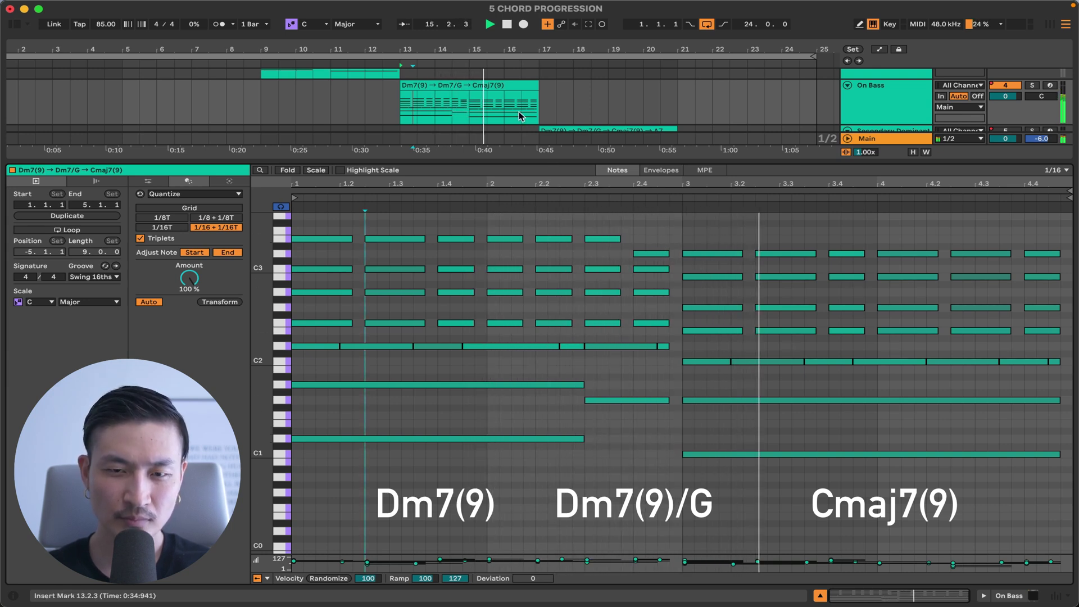
pyautogui.scroll(-2, 517, 112)
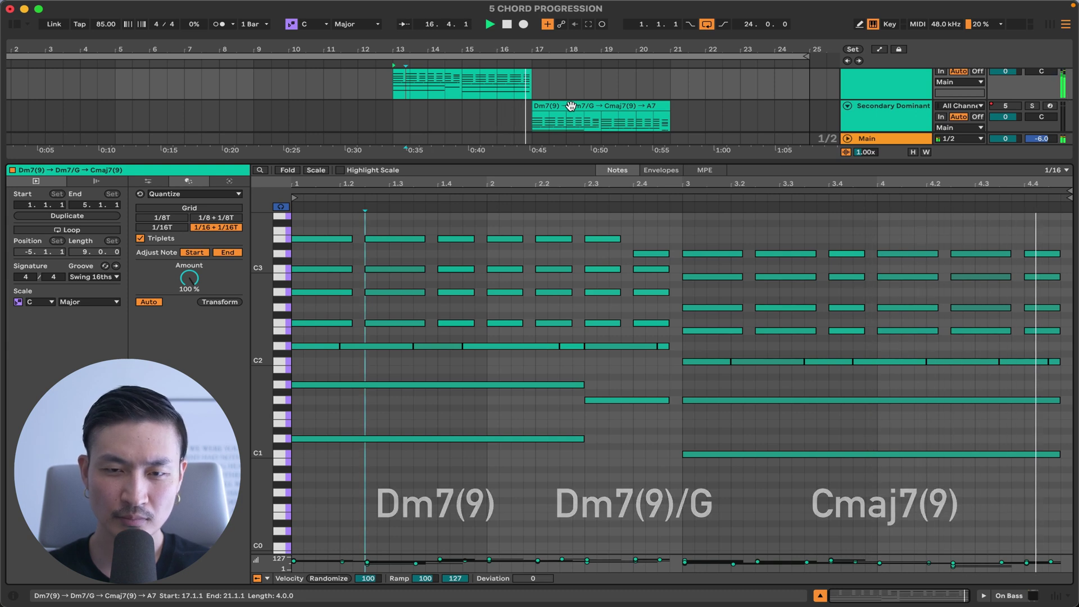
pyautogui.click(556, 124)
pyautogui.click(612, 406)
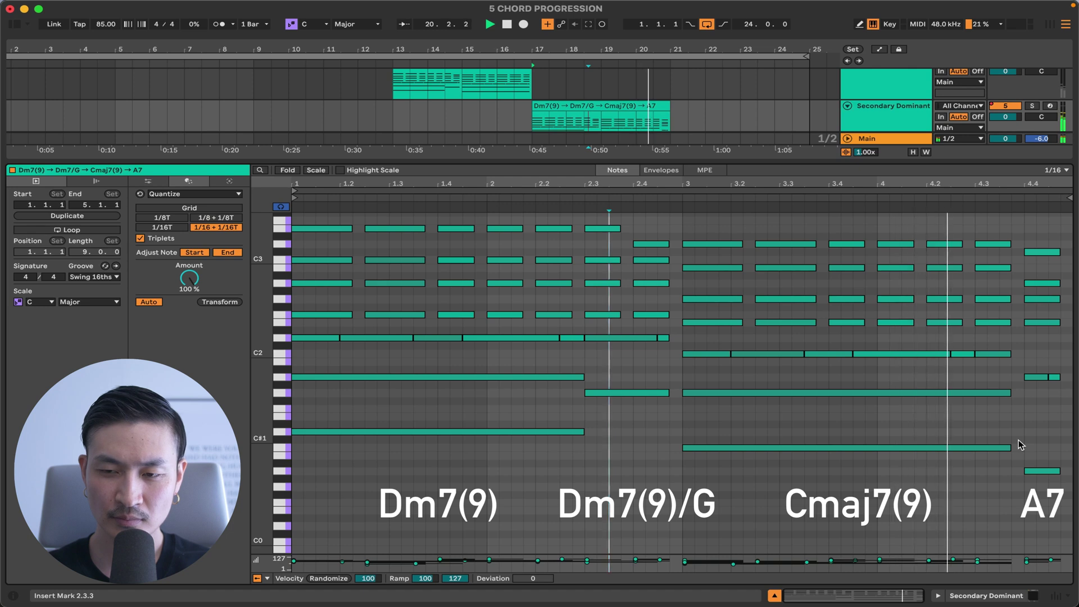
# Open the Passing Diminished clip's notes for the final four bars, and stop playback at the end
pyautogui.scroll(-2, 683, 116)
pyautogui.click(692, 124)
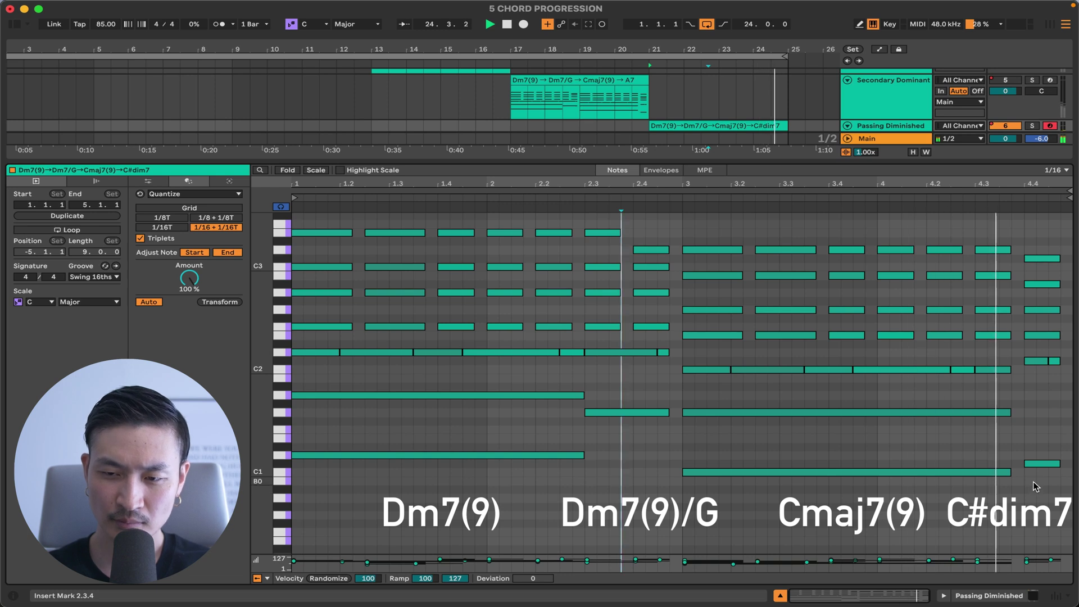
pyautogui.click(507, 25)
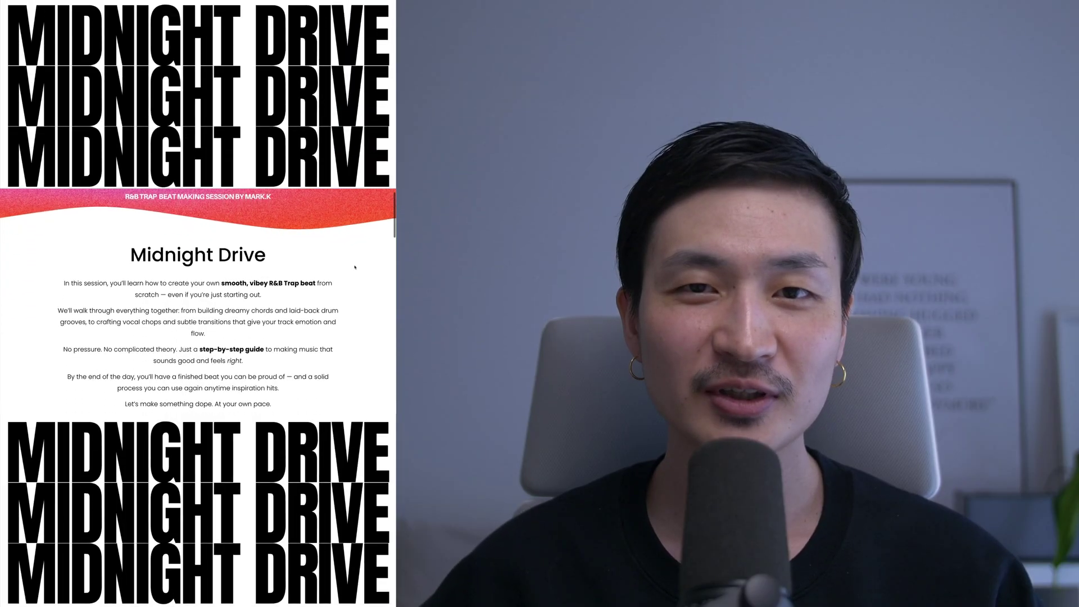
# On the Midnight Drive course page, open the Introduction lesson, skip ahead in its video, and show the playback speed options
pyautogui.scroll(-5, 354, 267)
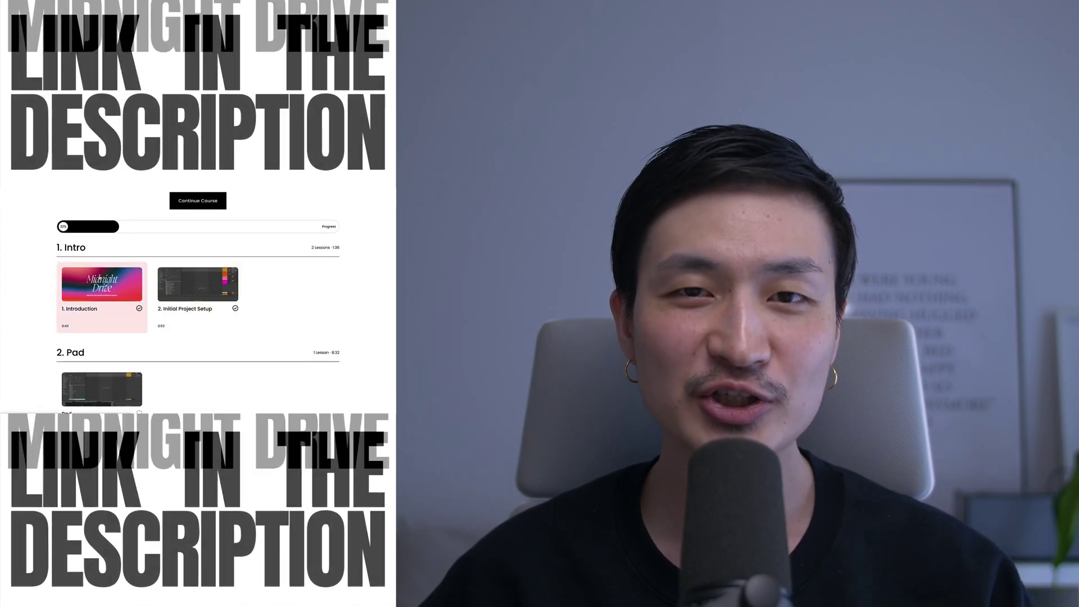
pyautogui.click(102, 297)
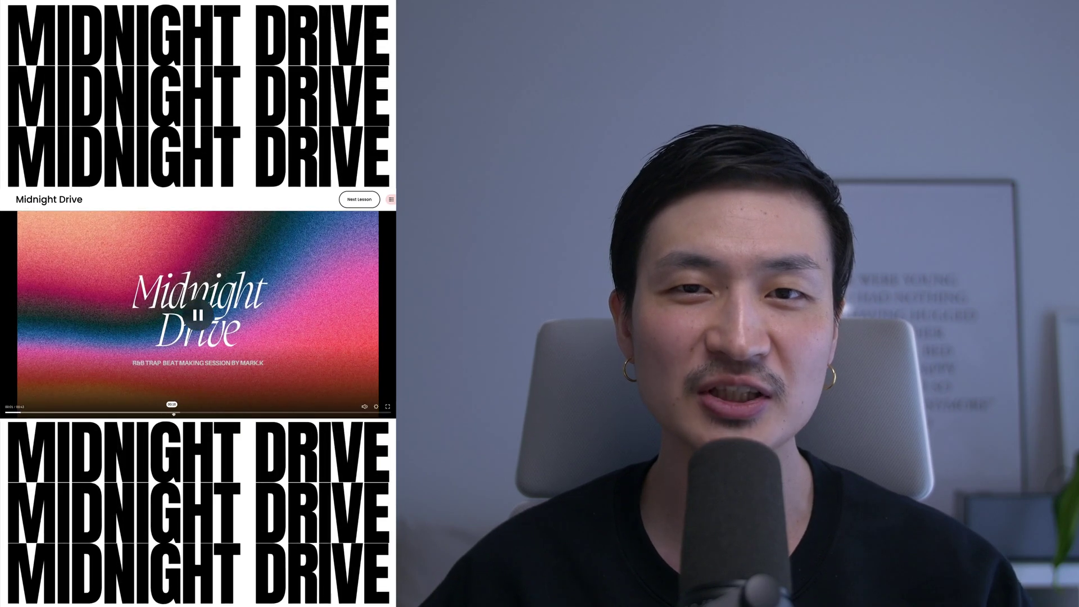
pyautogui.click(181, 414)
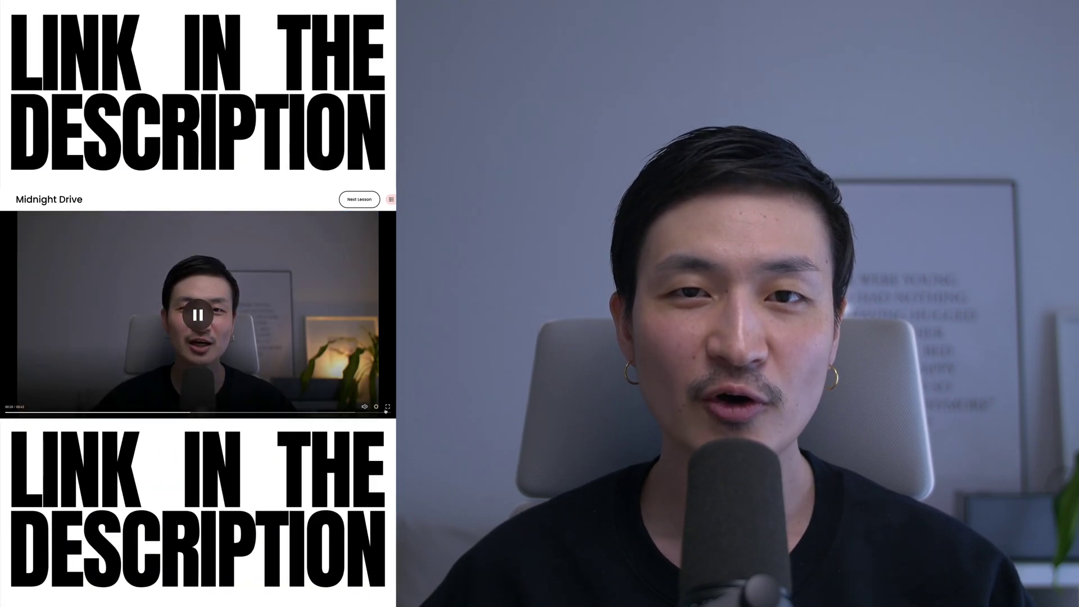
pyautogui.click(377, 407)
pyautogui.click(375, 394)
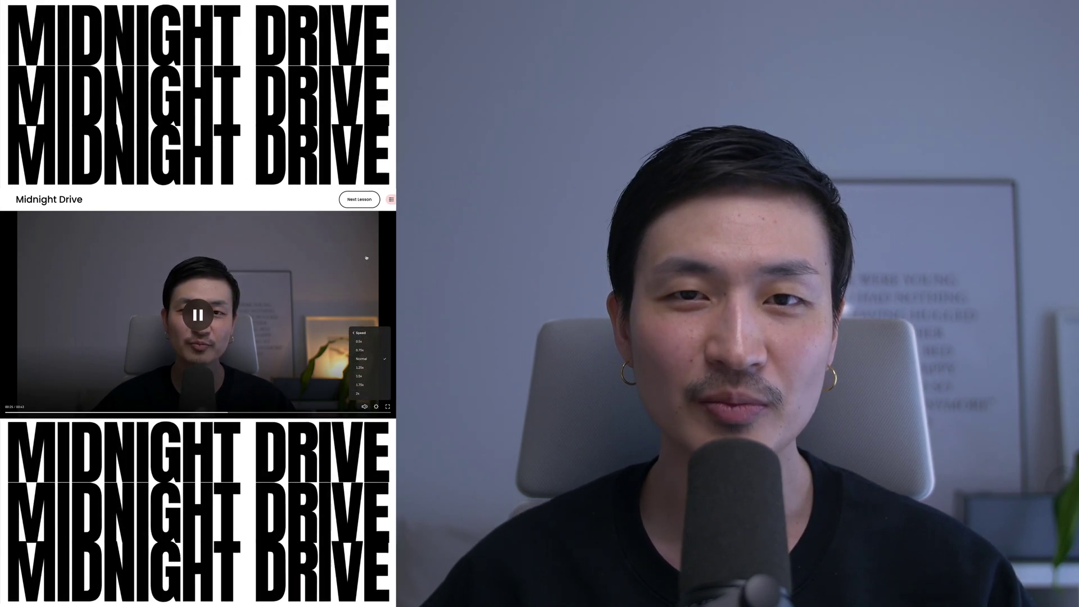
# Open the Melody lesson from the Midnight Drive lesson list, and show the lesson list again
pyautogui.click(391, 199)
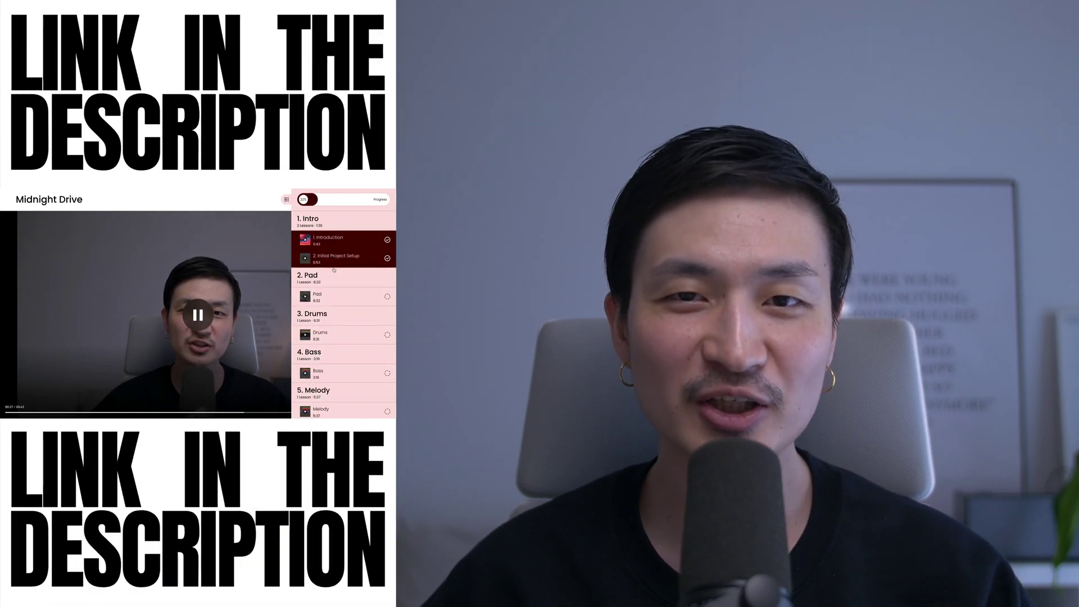
pyautogui.scroll(-2, 336, 344)
pyautogui.click(336, 344)
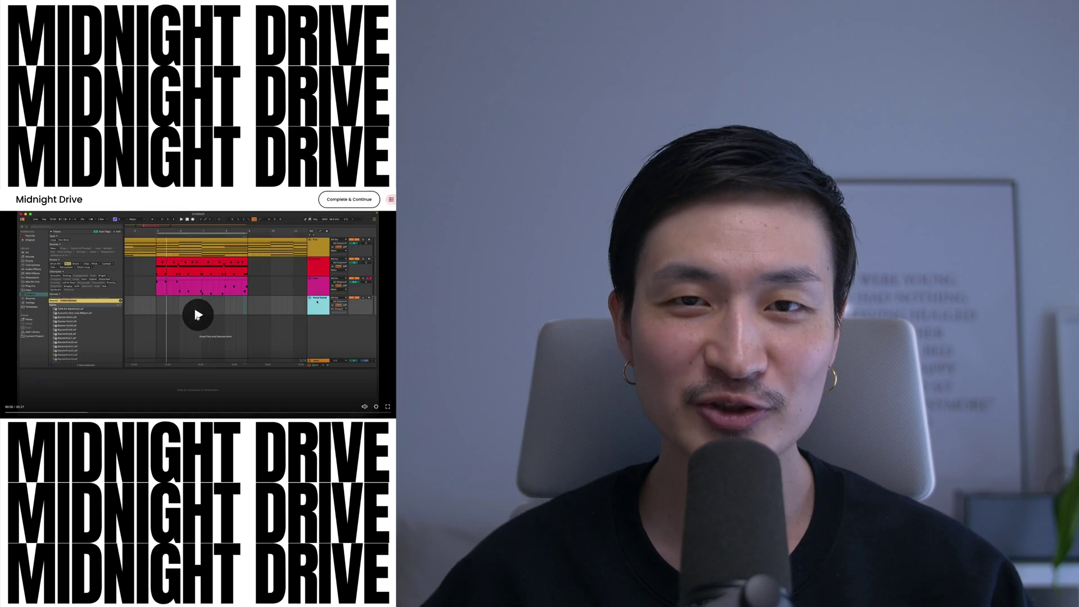
pyautogui.click(391, 200)
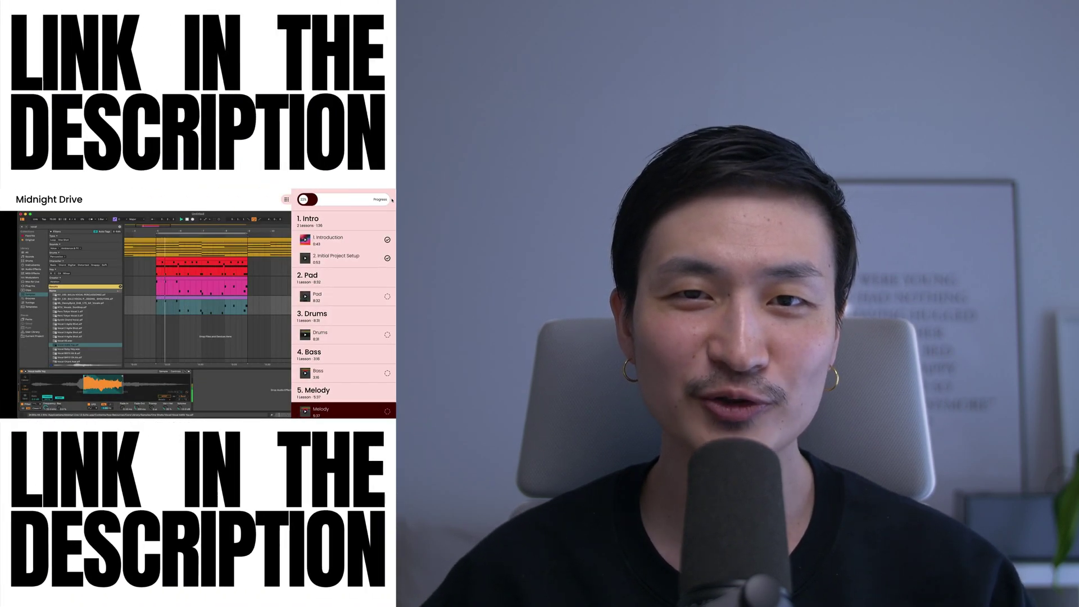